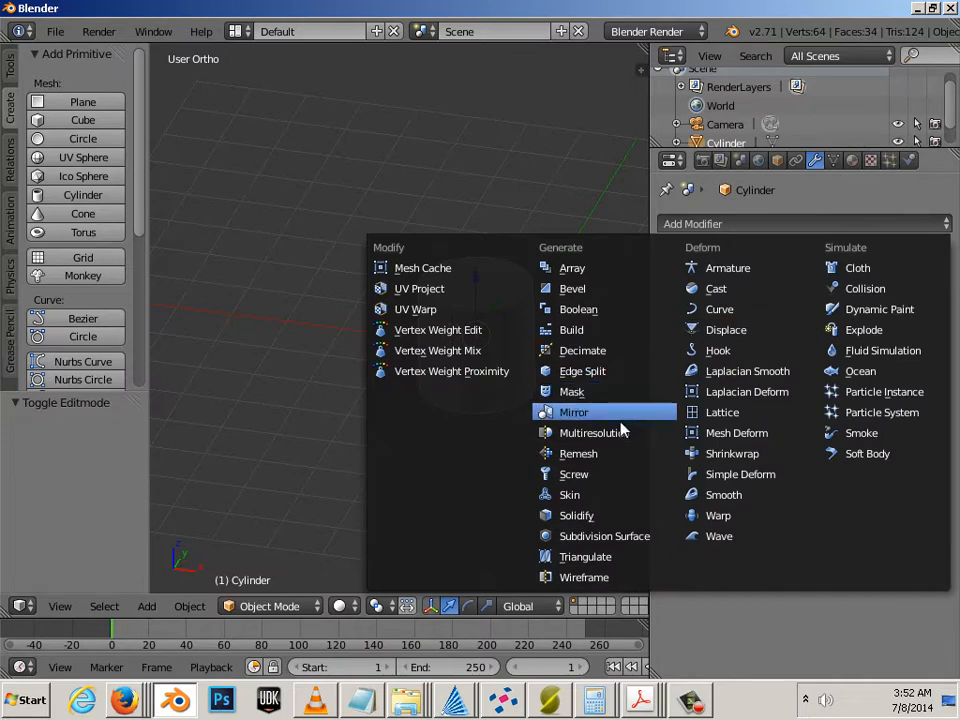
Step: Try a Multiresolution modifier subdivided to level 2 on the cylinder, and remove it after checking the result
click(620, 434)
click(876, 336)
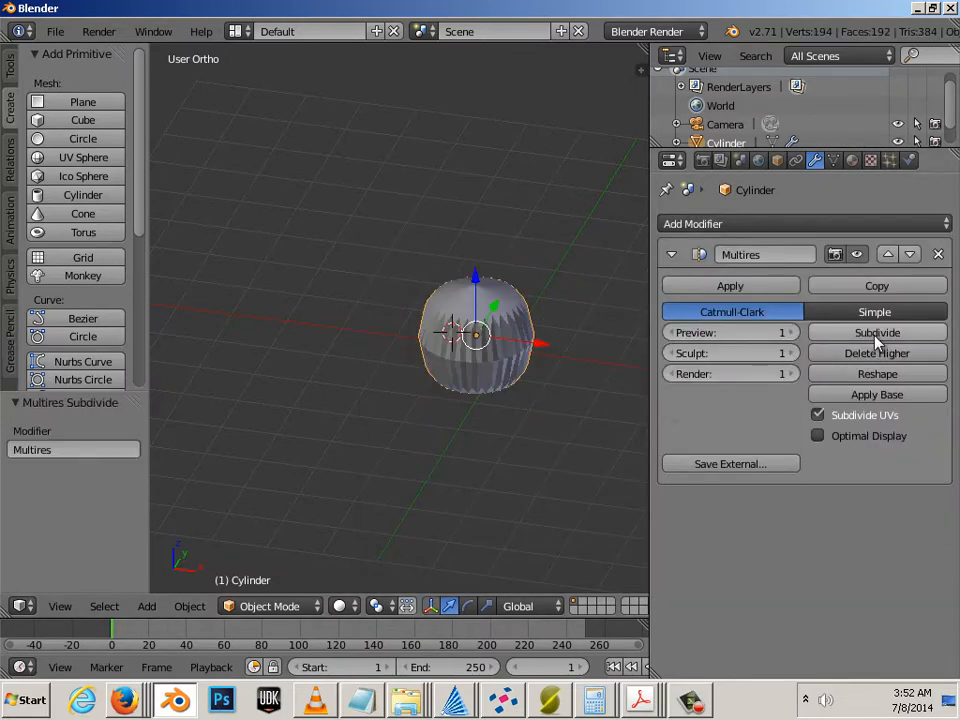
click(876, 336)
scroll(565, 407, up, 3)
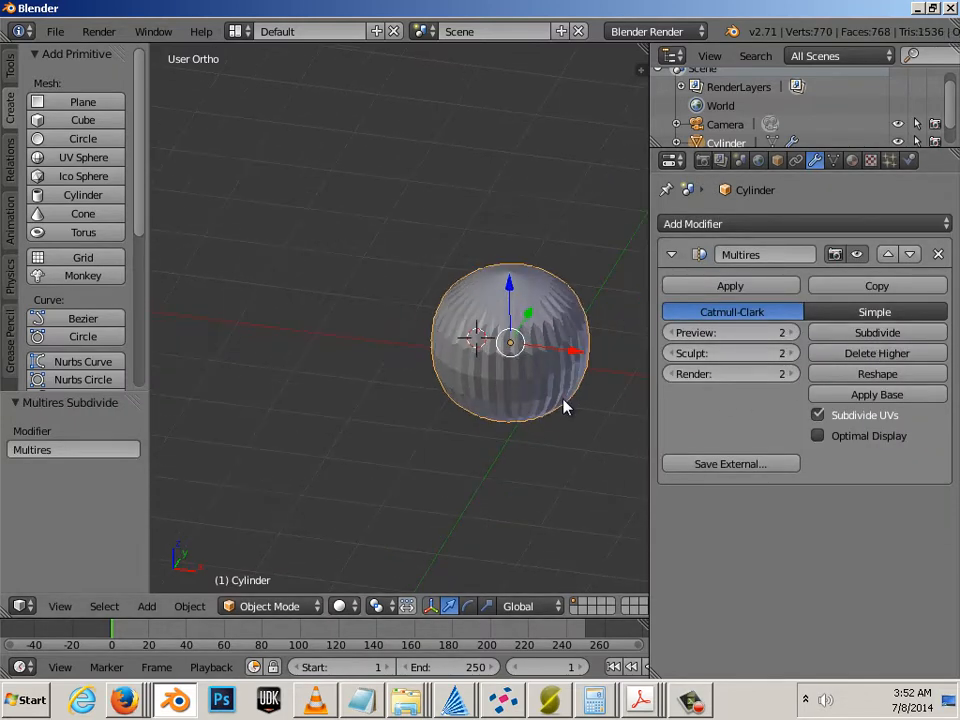
shift+middle_drag(564, 403, 480, 407)
scroll(500, 415, up, 3)
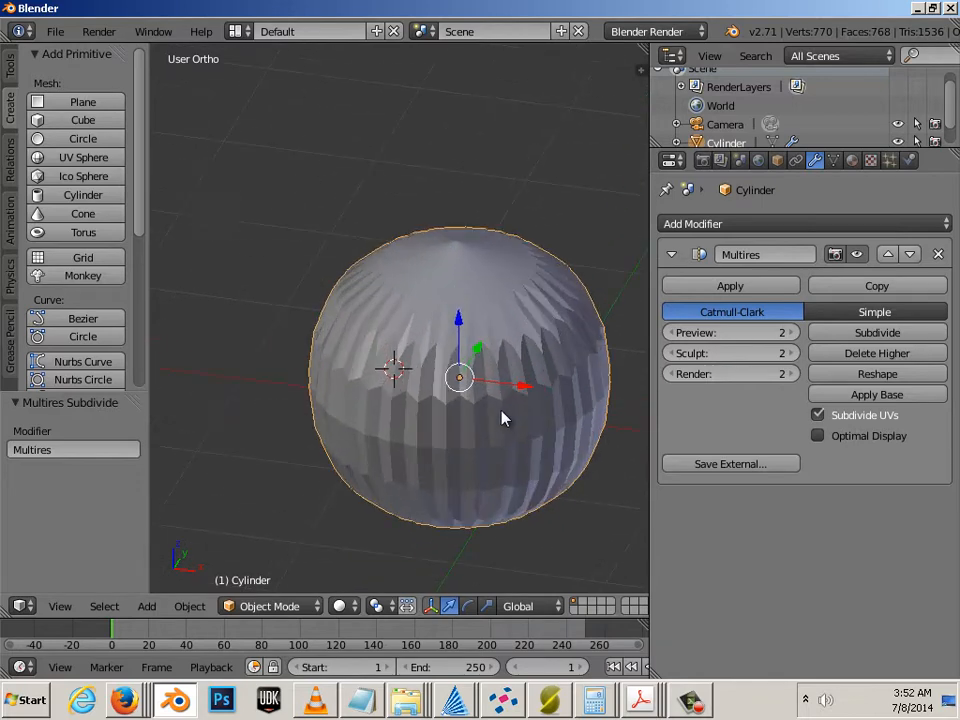
click(938, 254)
Step: Move the cylinder about -3.15 units along the X axis, clear of the scene's centre
scroll(535, 311, down, 3)
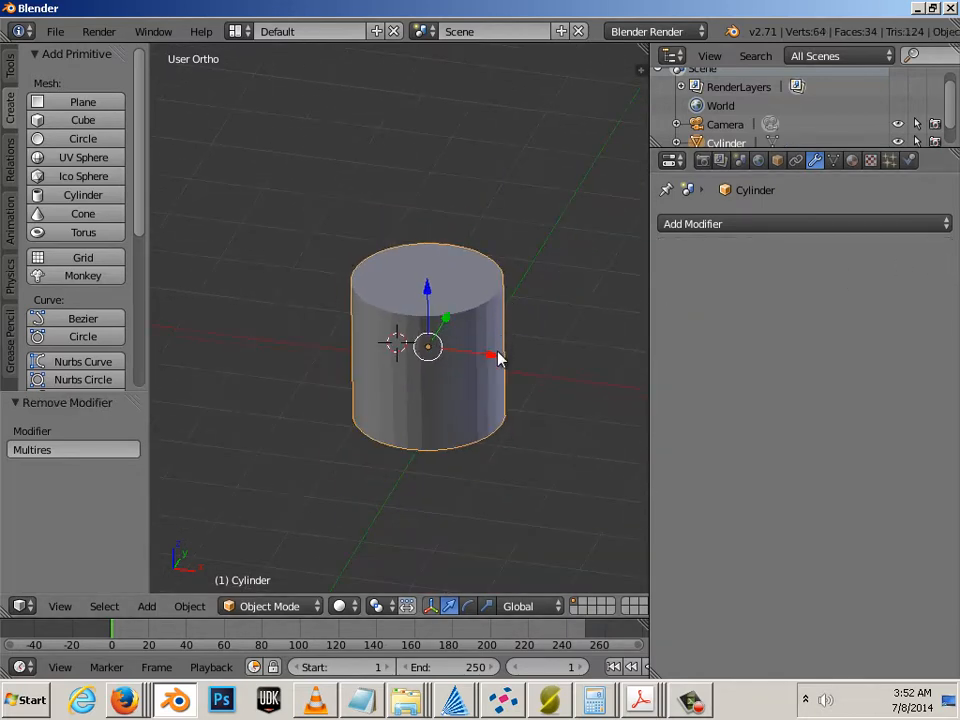
key(g)
key(x)
click(258, 336)
shift+middle_drag(454, 377, 476, 378)
scroll(430, 356, down, 2)
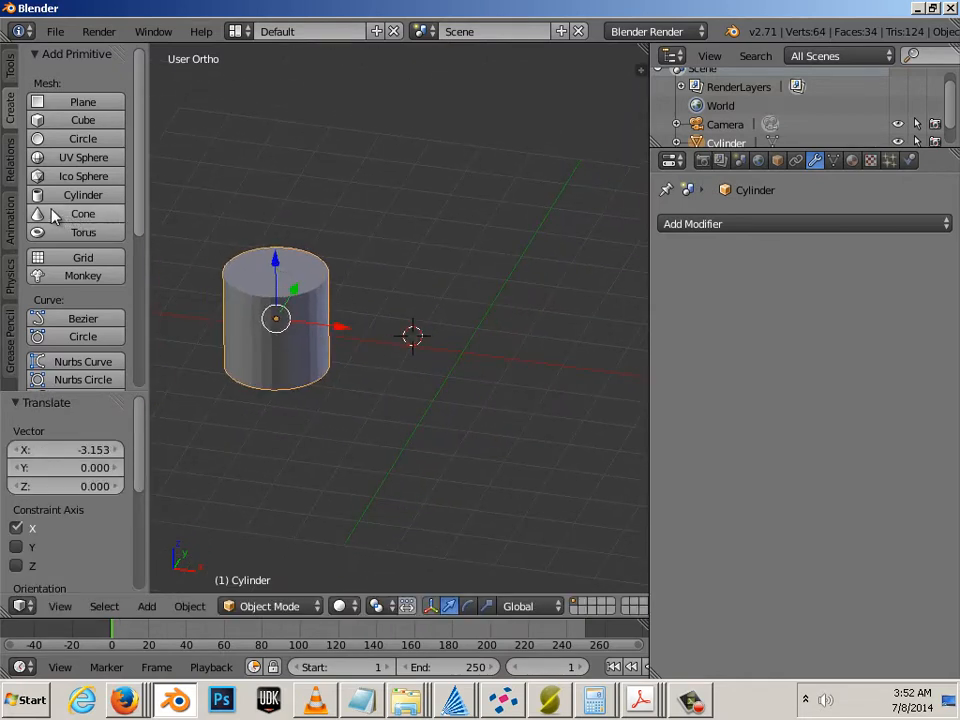
Step: Add a cube with radius 1, shift it slightly along positive X away from the cylinder, and deselect everything
click(75, 120)
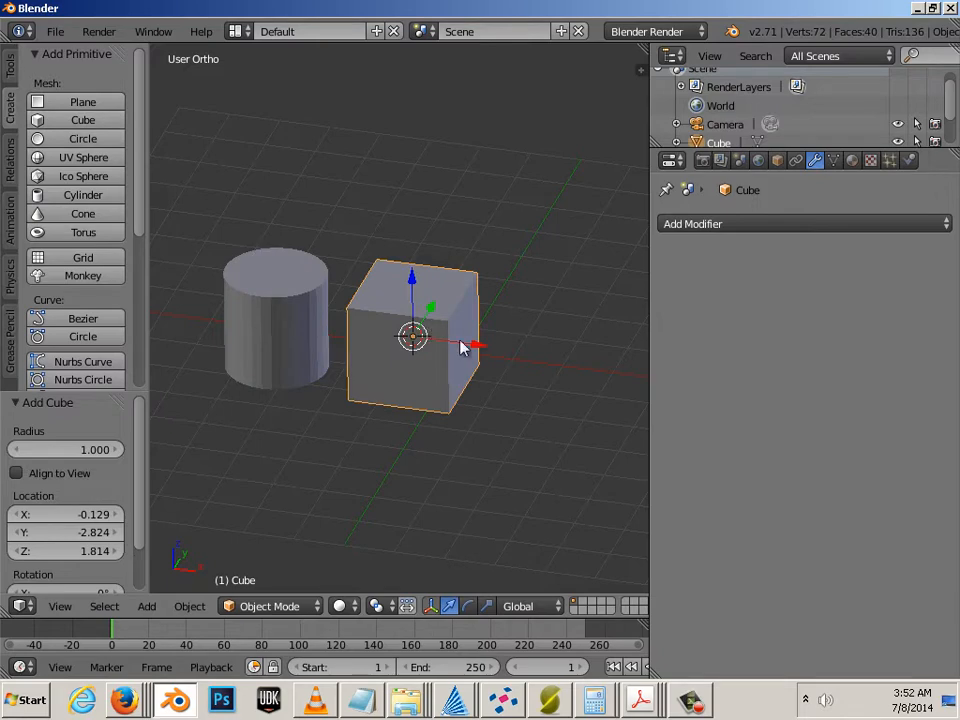
drag(476, 347, 493, 358)
key(a)
Step: Extrude the cube's top face in place with zero offset, using face selection in Edit Mode
scroll(450, 439, up, 3)
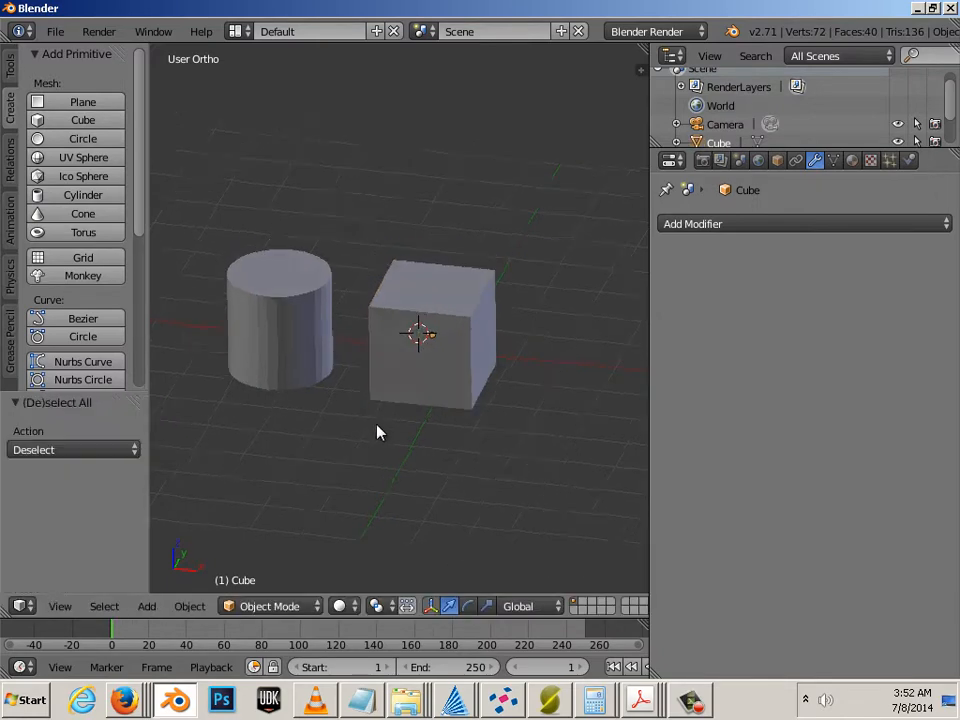
right_click(447, 424)
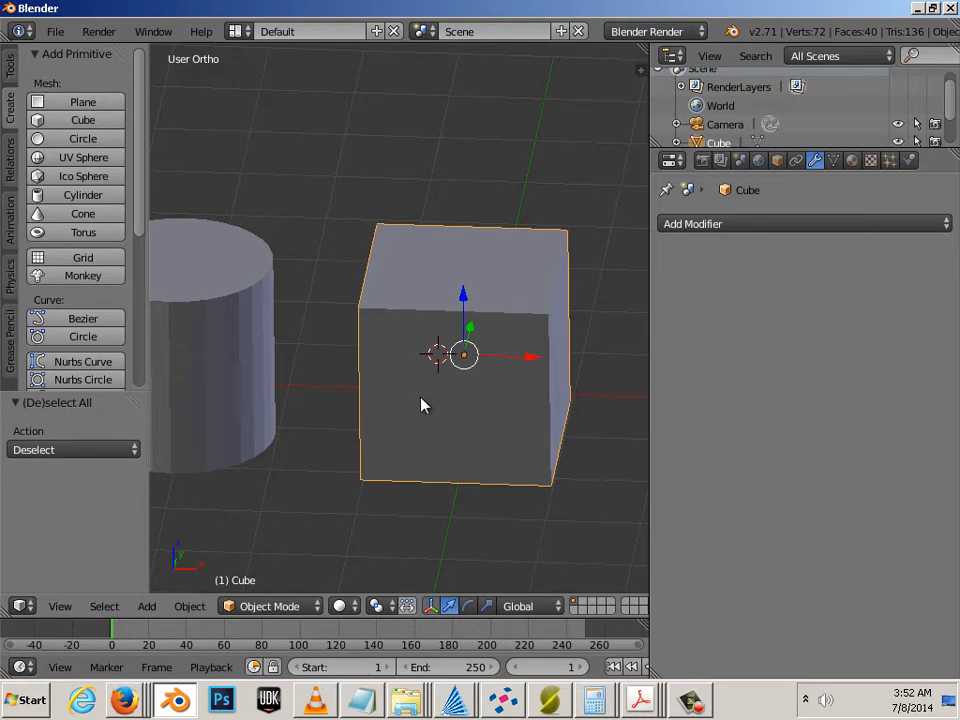
key(Tab)
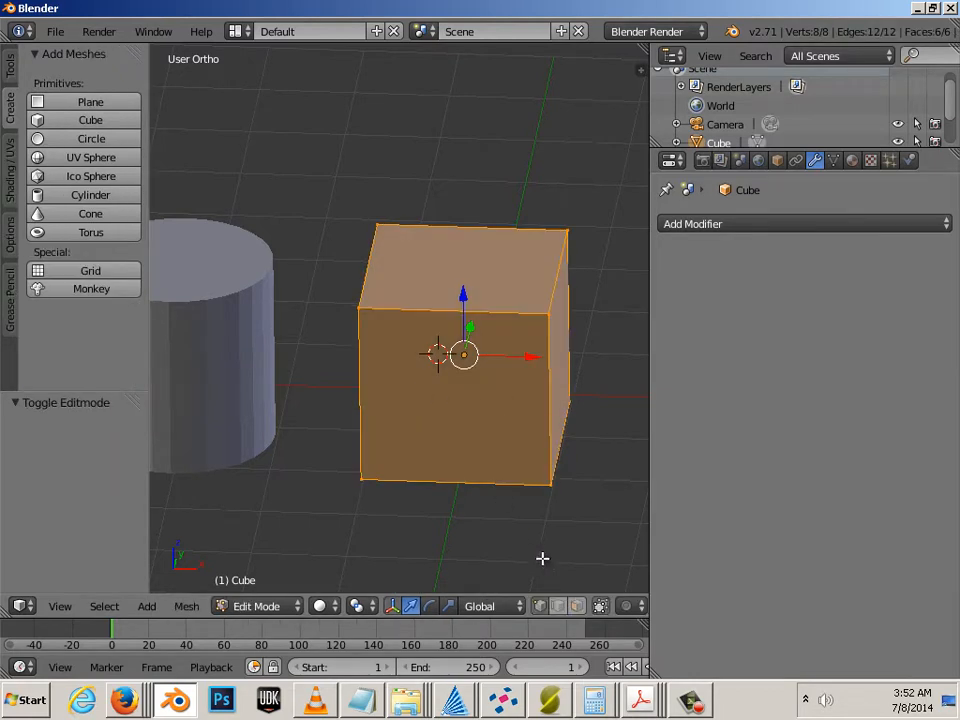
click(577, 605)
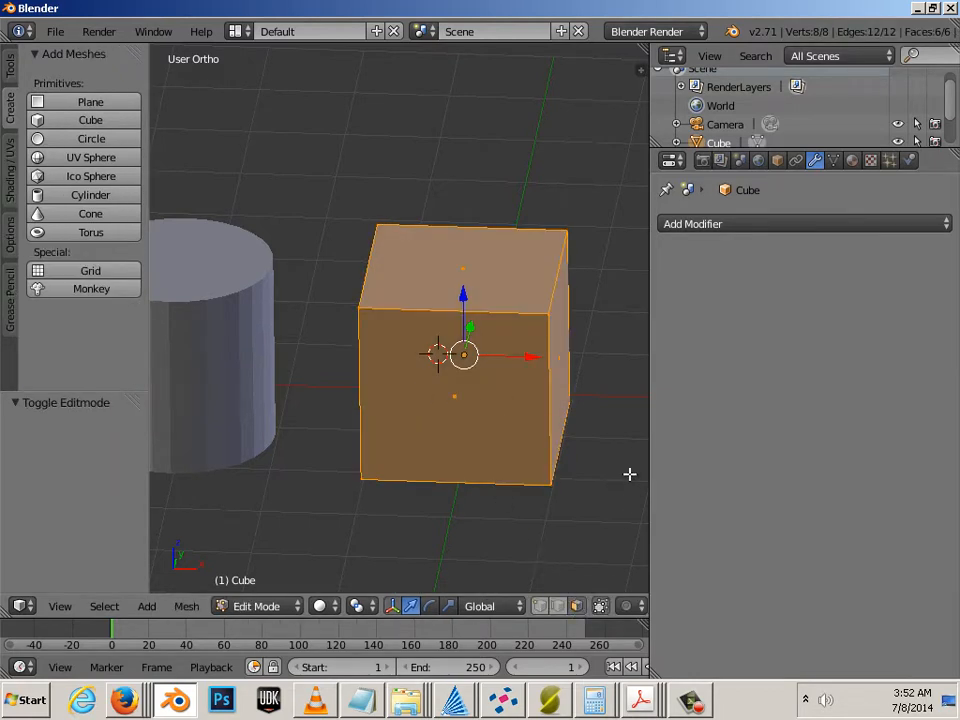
key(a)
right_click(464, 268)
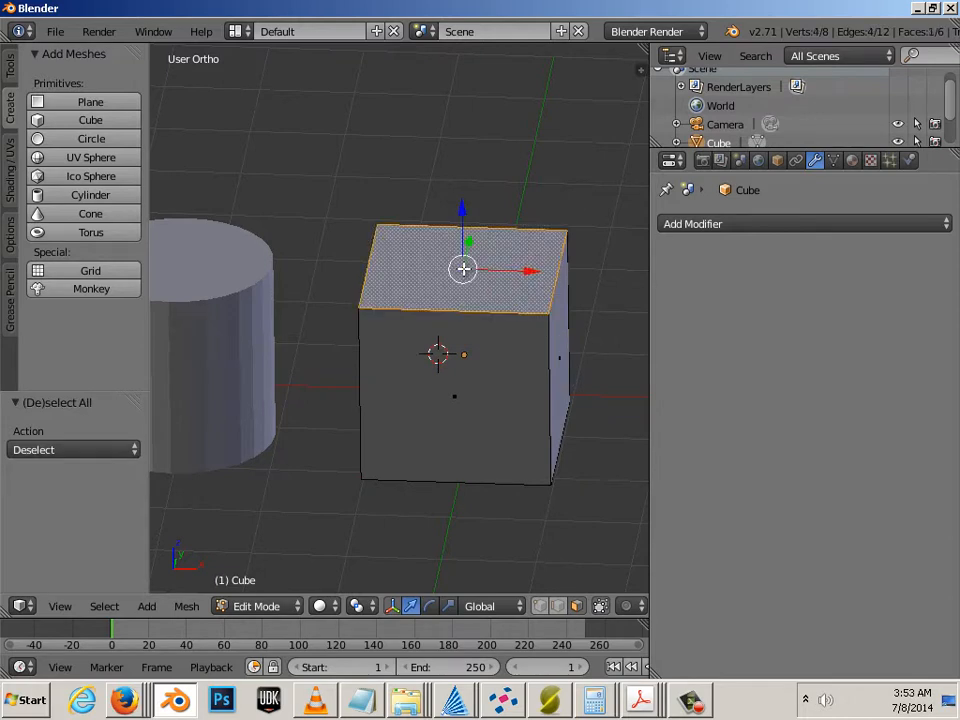
scroll(460, 270, down, 2)
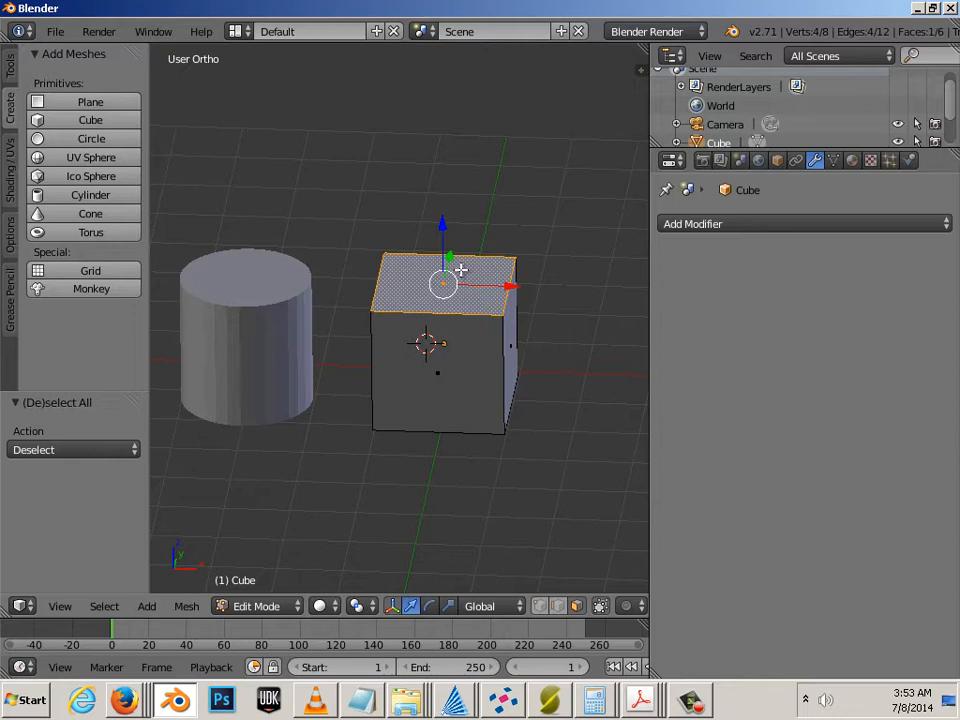
key(e)
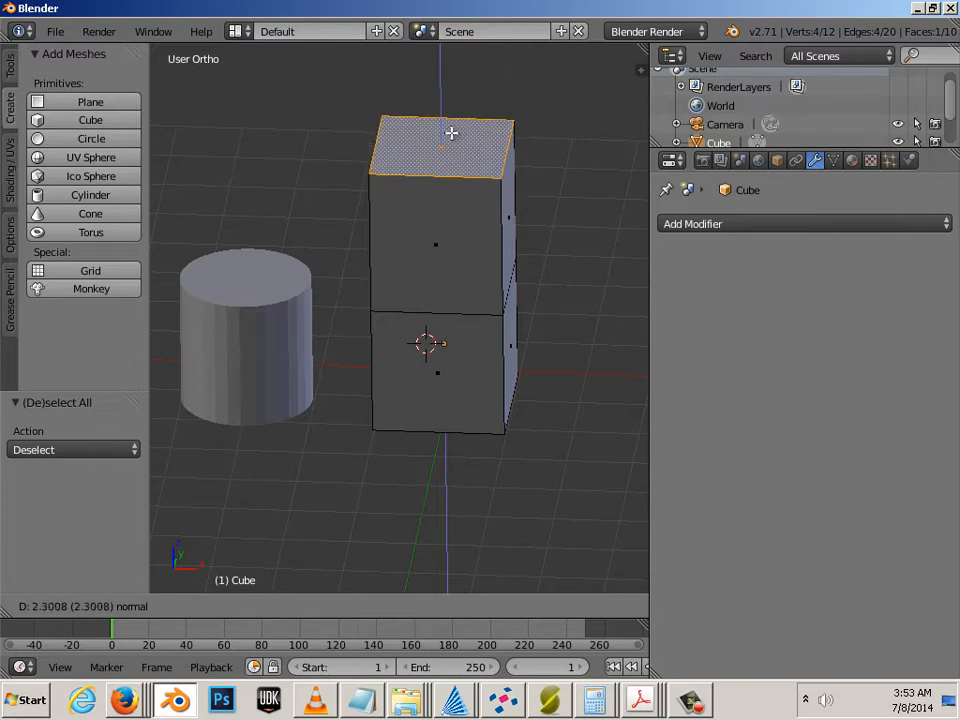
right_click(452, 133)
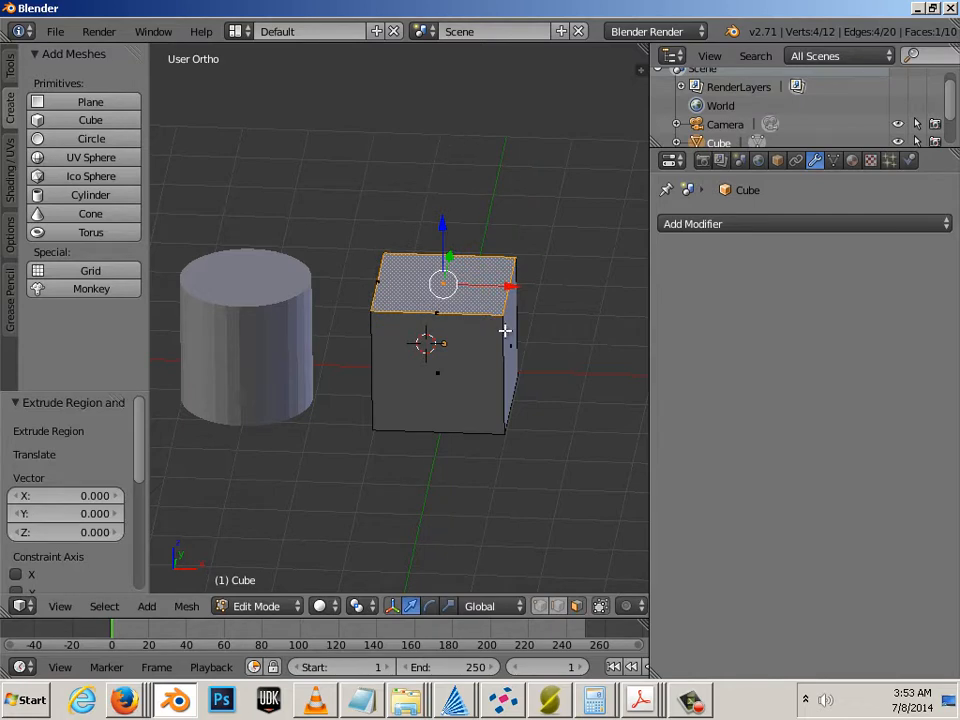
Step: Extrude the cube's bottom face in place with zero offset and deselect all geometry
middle_drag(477, 465, 445, 289)
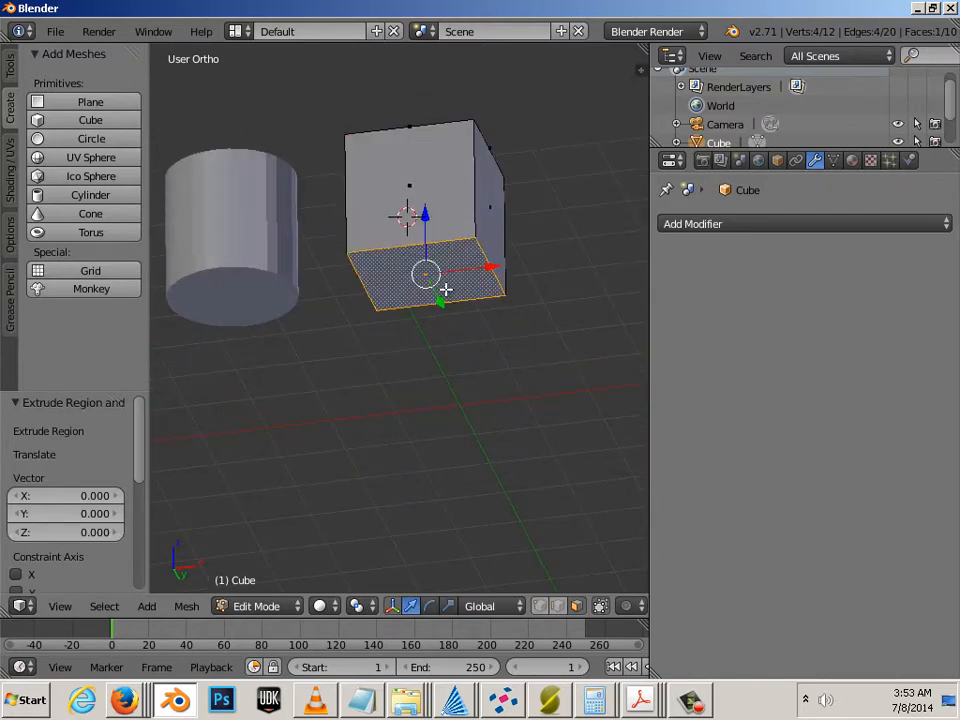
key(e)
right_click(445, 289)
key(a)
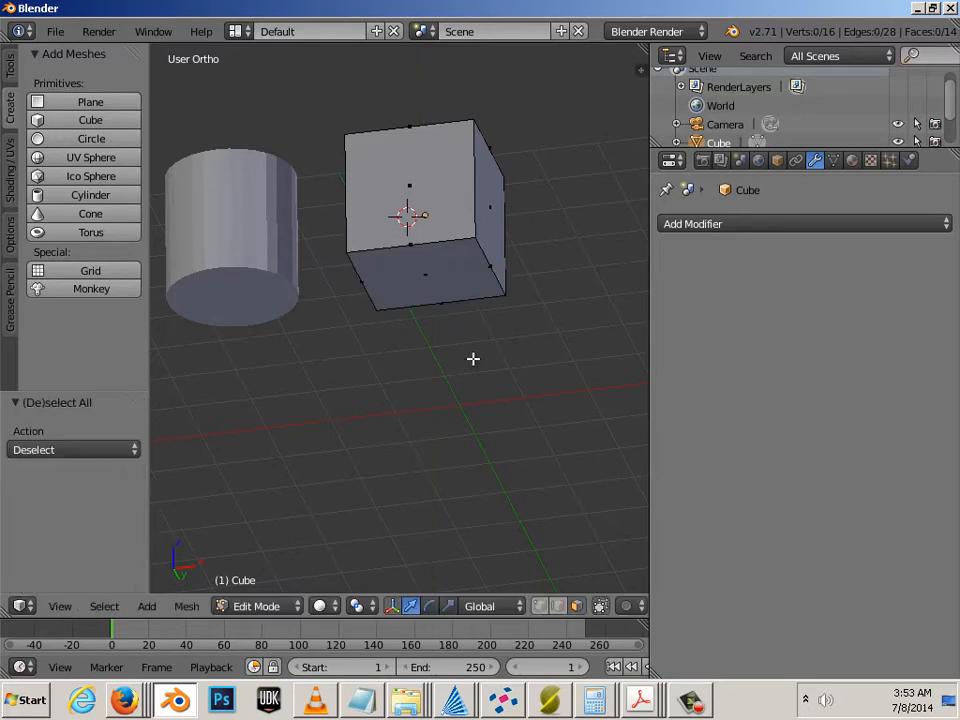
middle_drag(484, 354, 489, 453)
scroll(489, 453, up, 8)
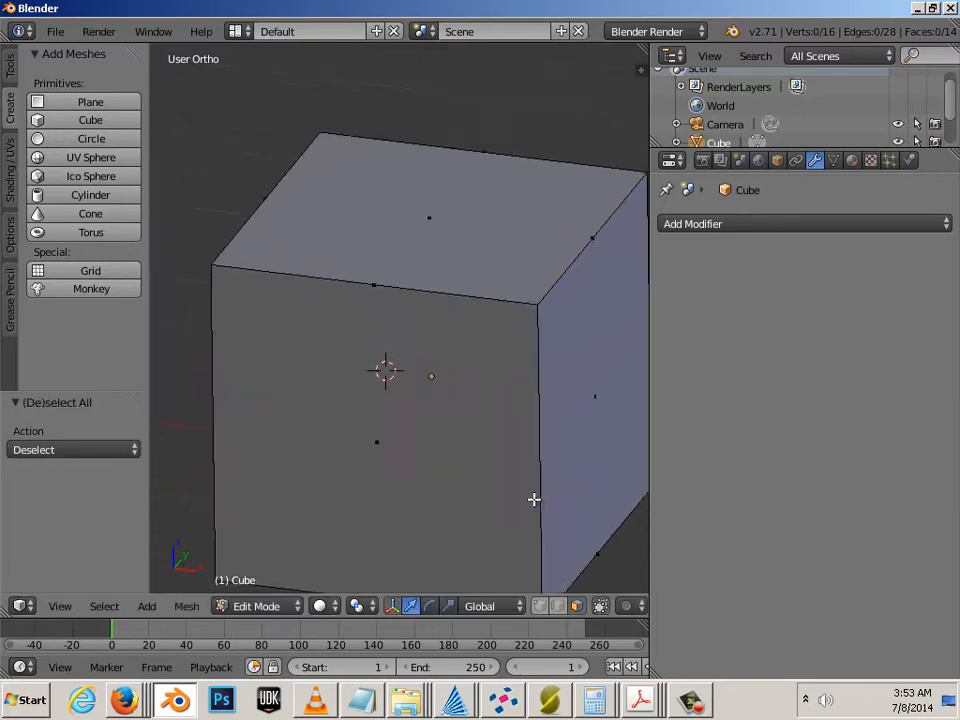
scroll(308, 220, down, 1)
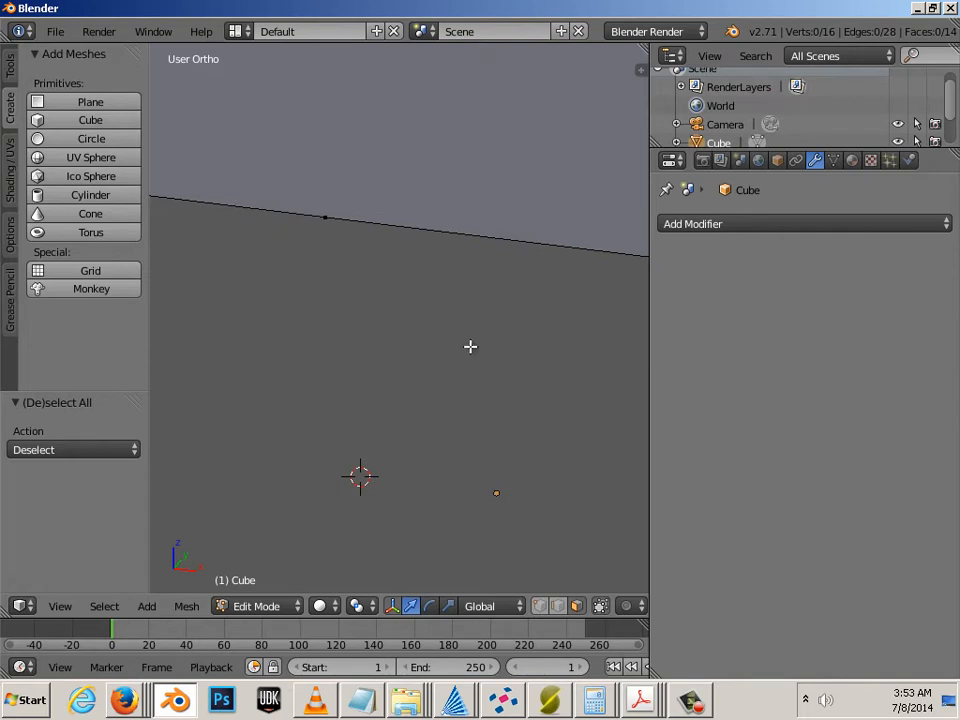
scroll(418, 341, down, 7)
middle_drag(338, 362, 343, 357)
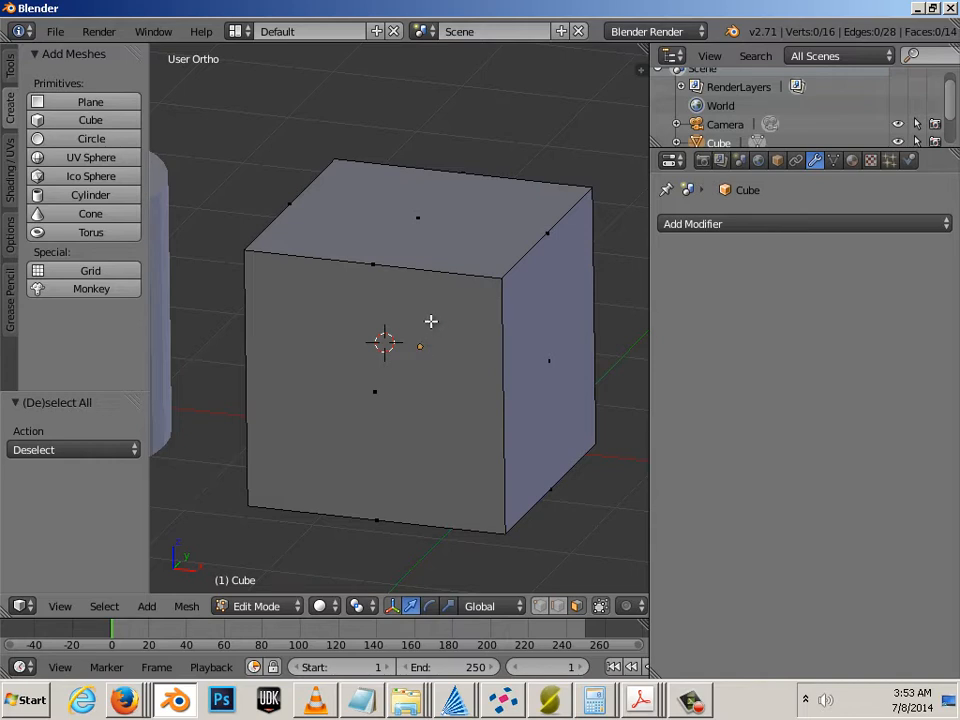
scroll(431, 321, down, 3)
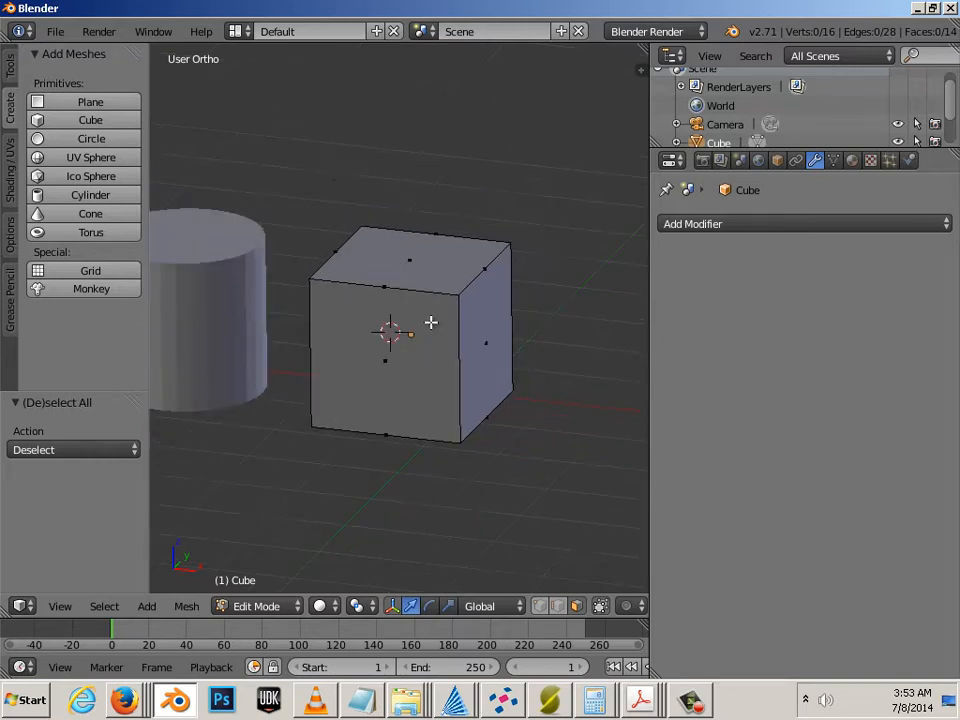
Step: Test the cube in Object Mode with a Multiresolution modifier subdivided twice, examine its edges, and remove the modifier
key(Tab)
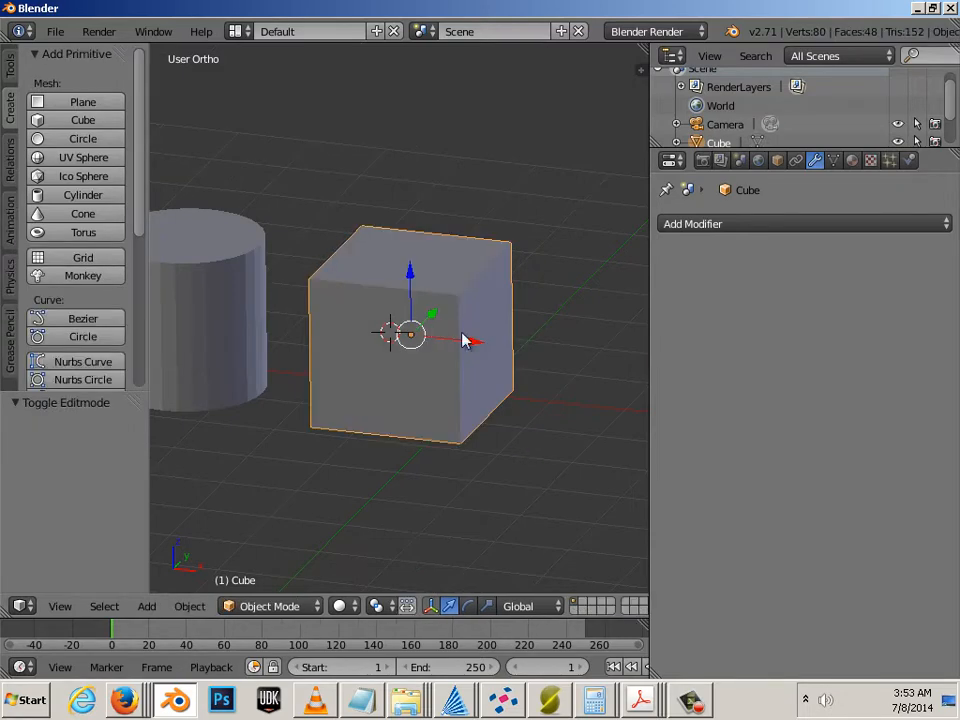
click(747, 228)
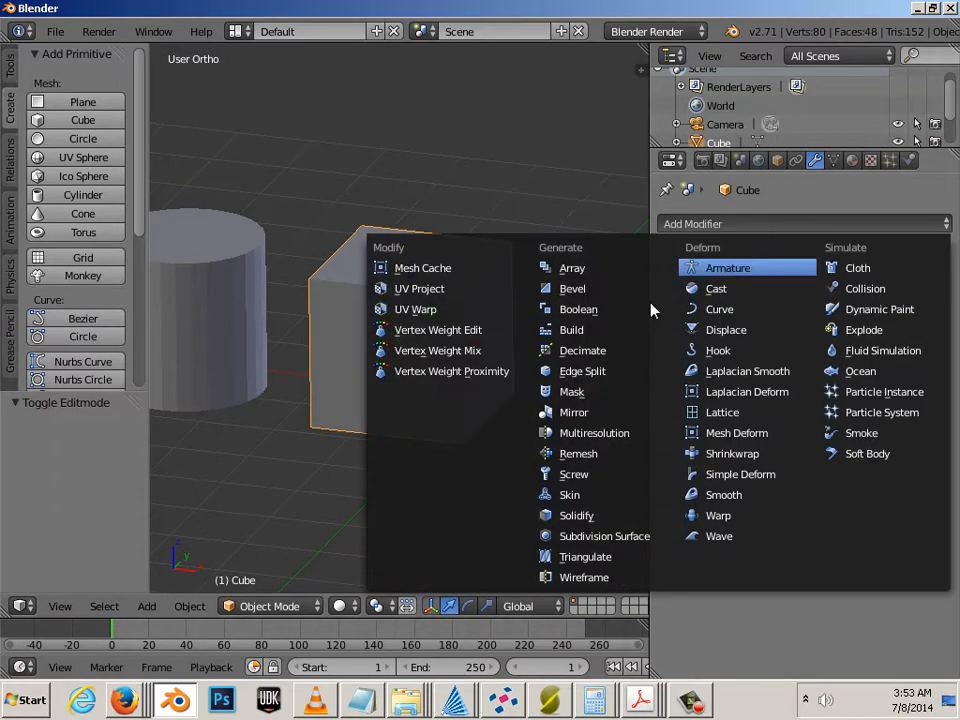
click(630, 433)
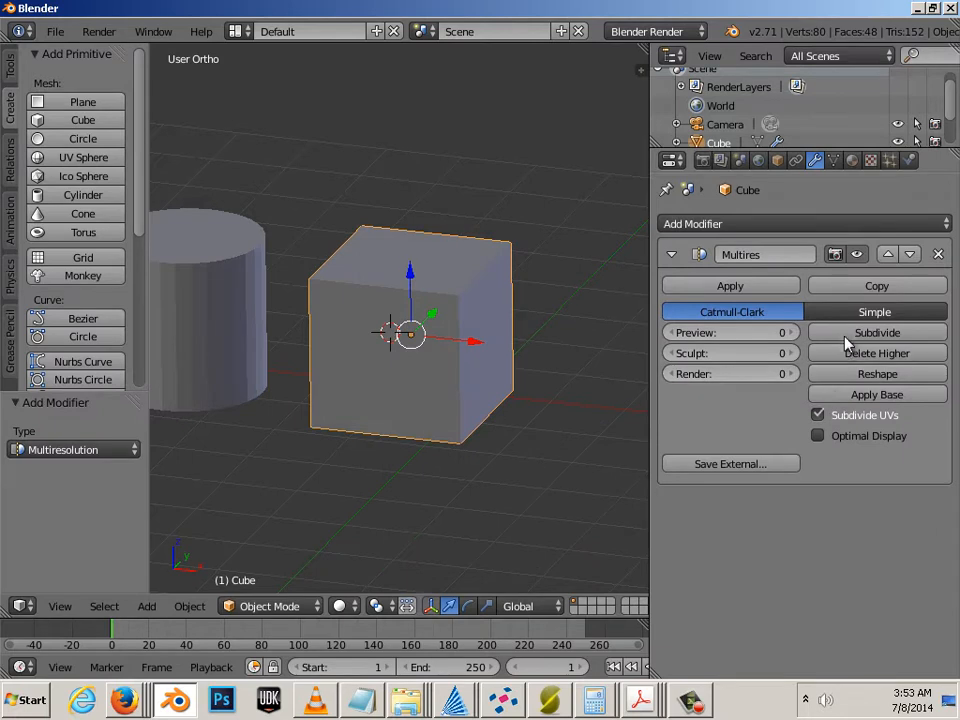
click(846, 336)
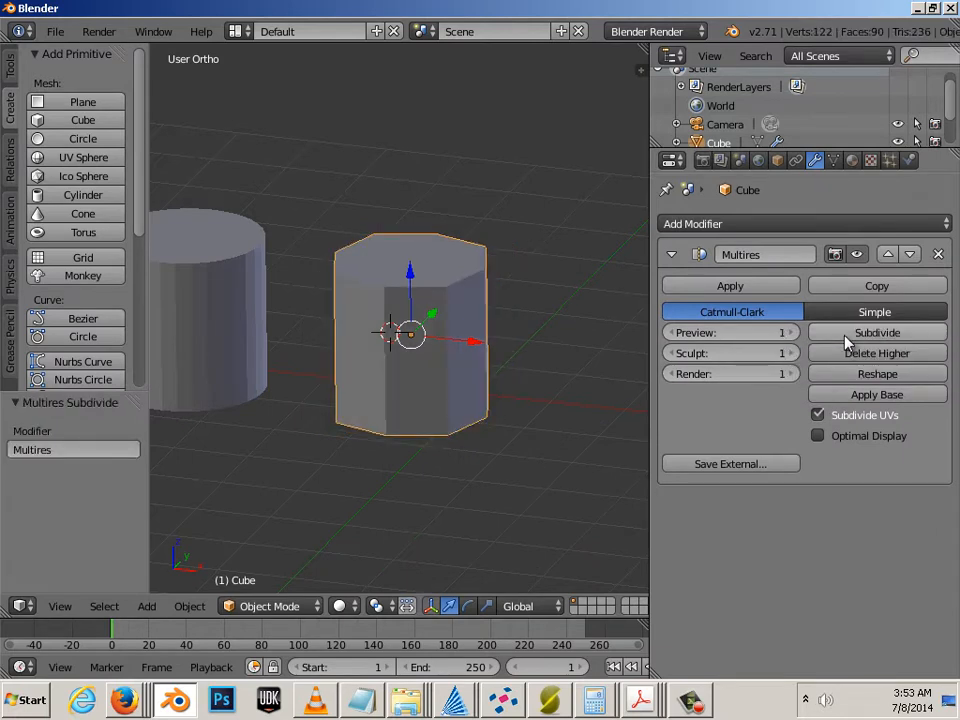
click(846, 336)
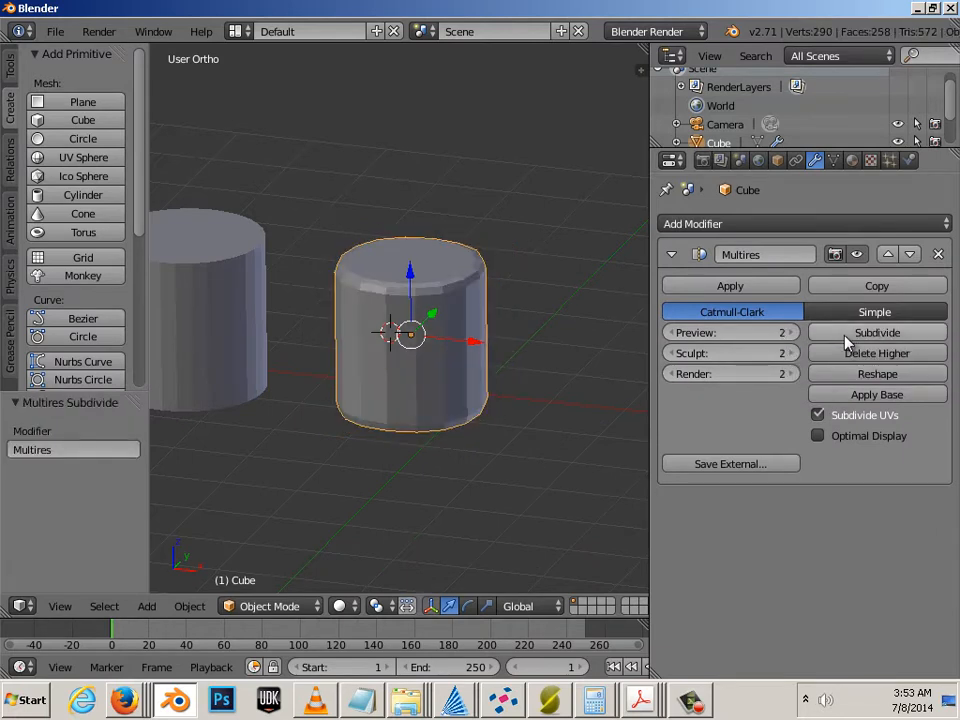
scroll(450, 365, up, 3)
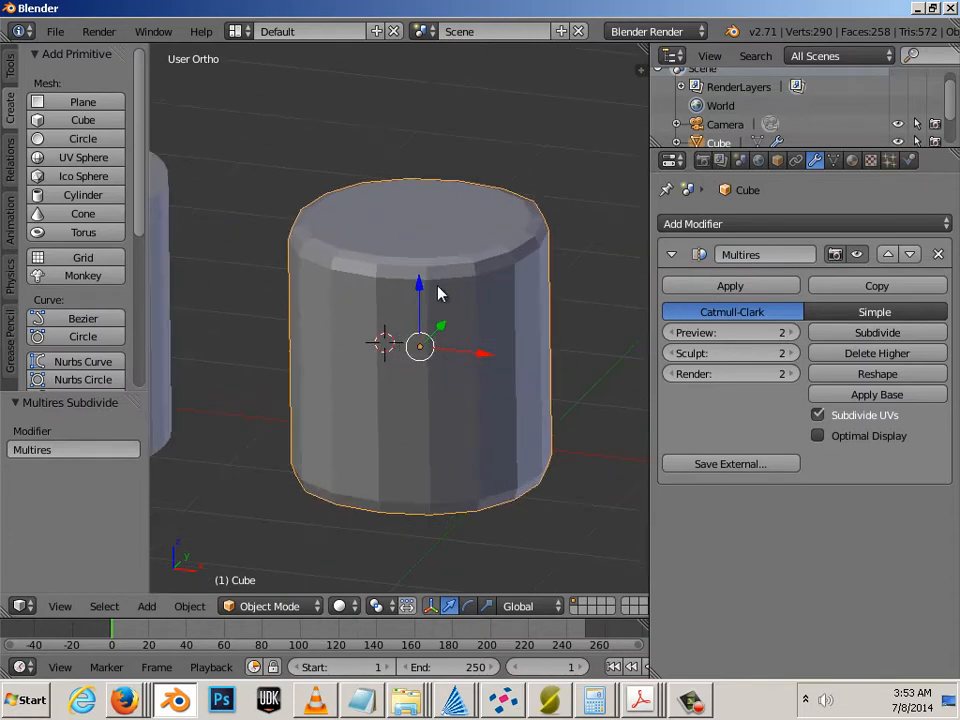
scroll(414, 280, up, 2)
scroll(405, 290, down, 2)
scroll(344, 290, down, 1)
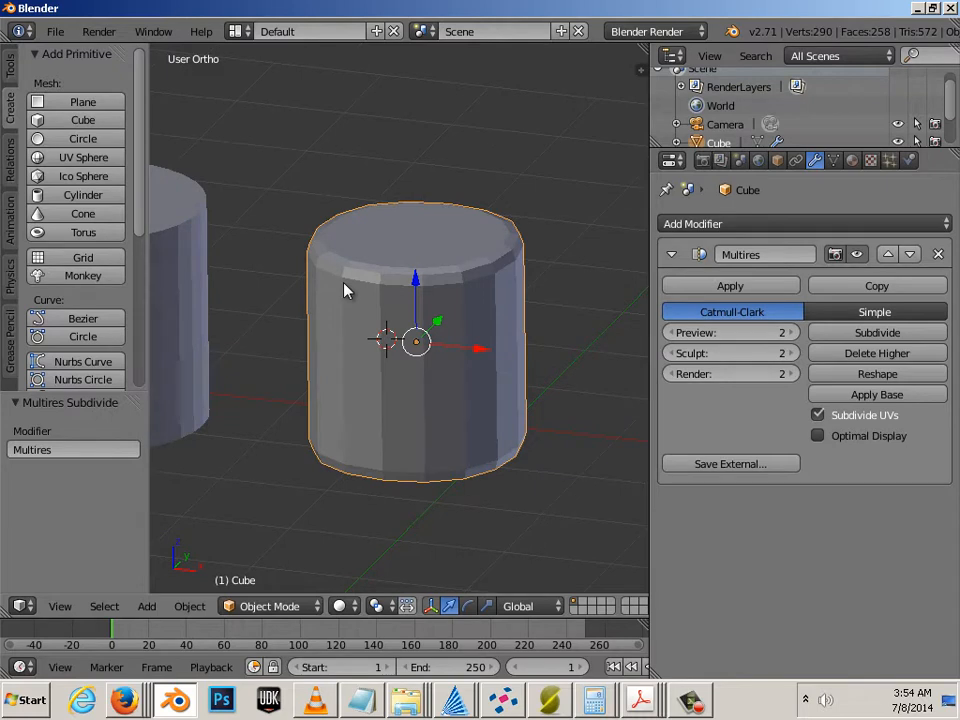
click(938, 254)
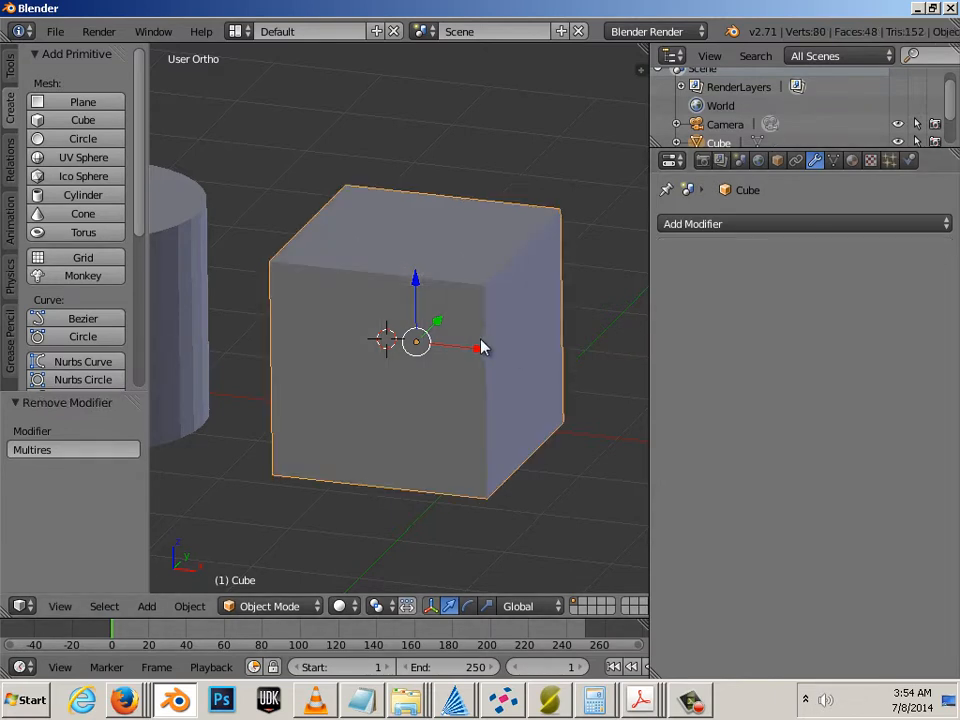
Step: Add one horizontal loop cut around the cube in Edit Mode and slide it close to the top edge
key(Tab)
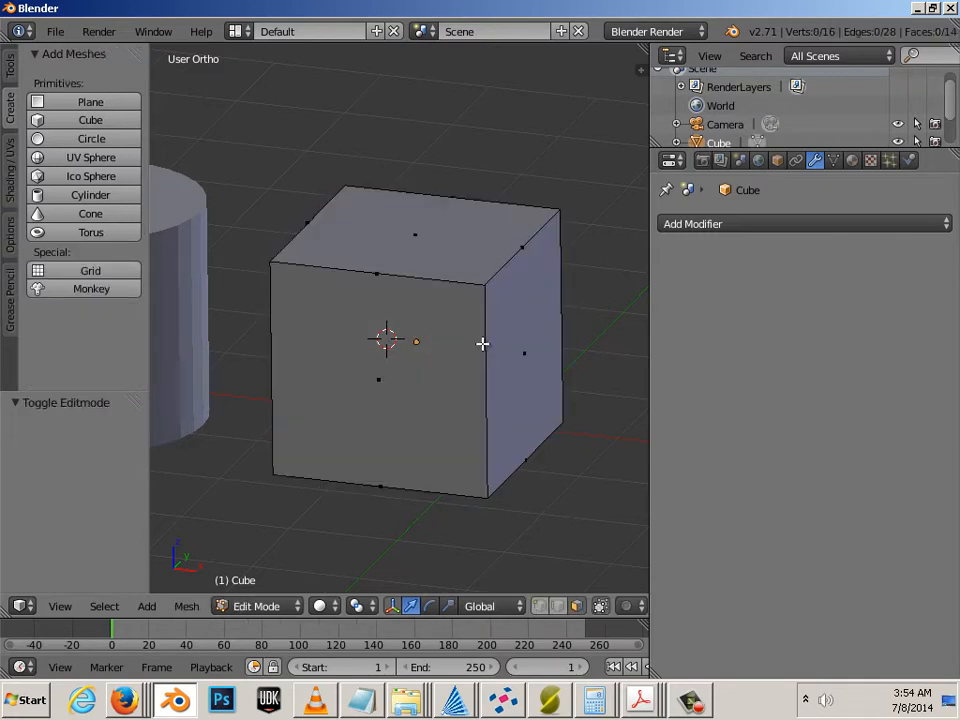
key(ctrl+r)
click(482, 343)
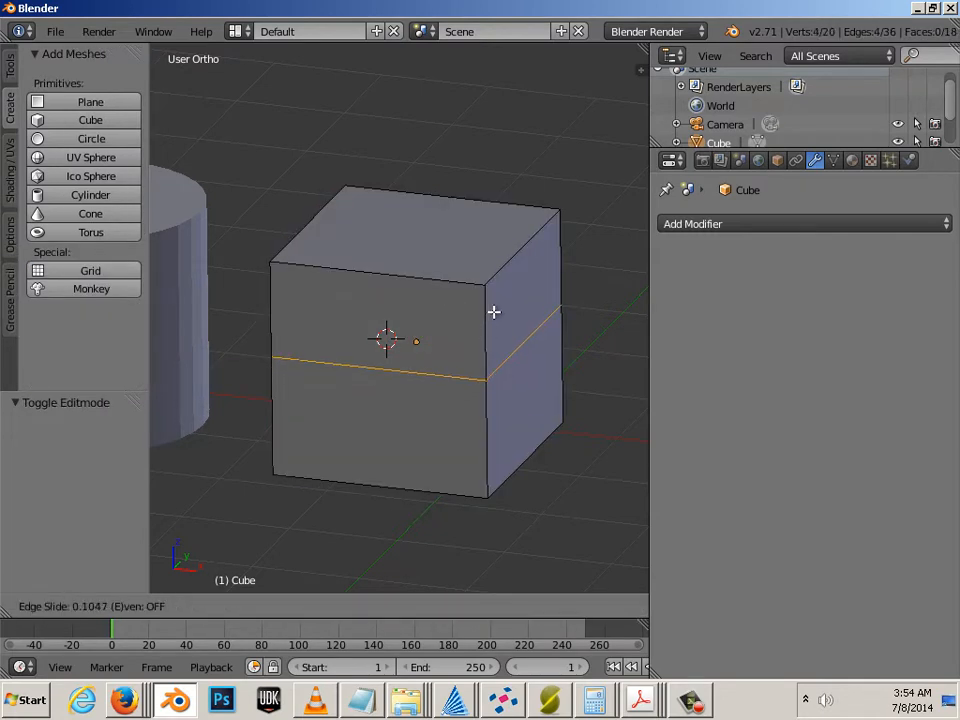
click(494, 240)
Step: Add another horizontal loop cut around the cube and slide it about -0.96, close to the bottom edge
key(ctrl+r)
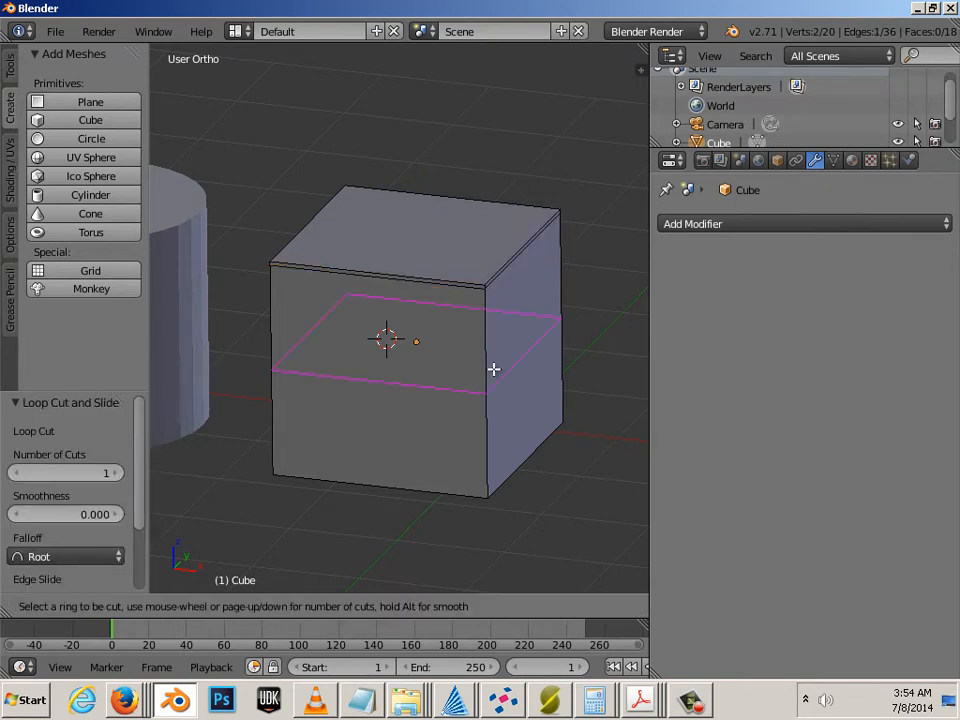
click(493, 369)
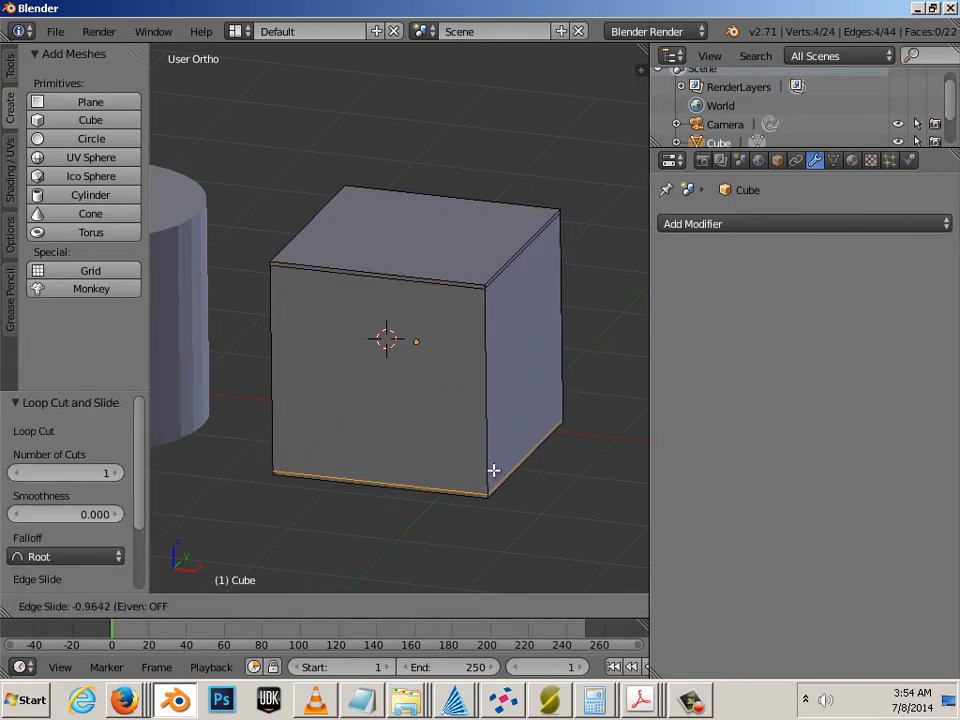
click(494, 470)
right_click(467, 471)
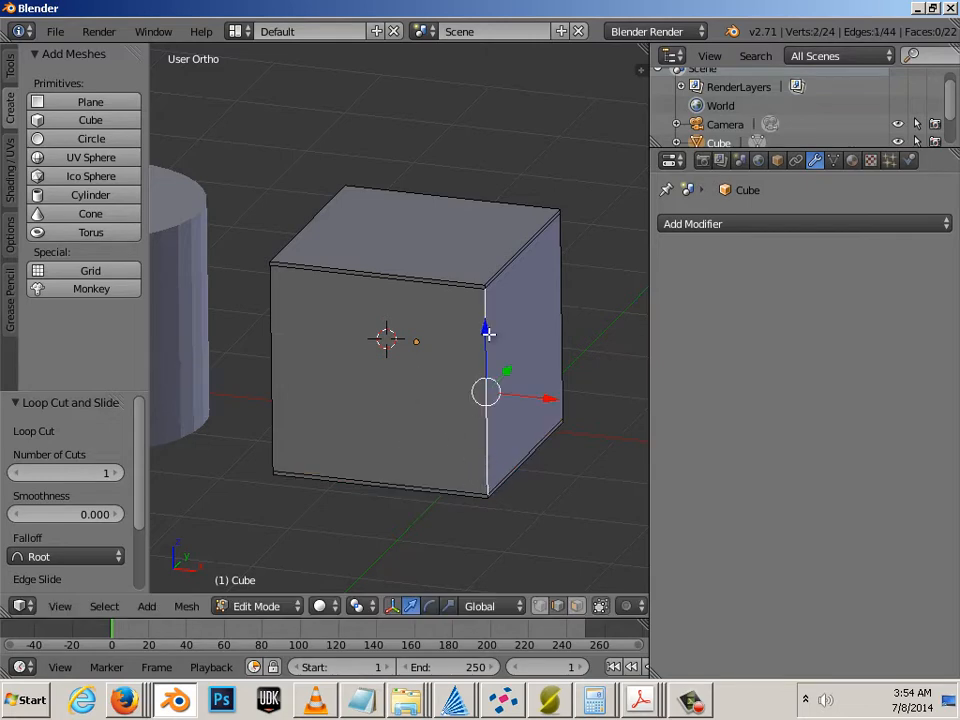
Step: In Object Mode, add a Multiresolution modifier to the cube and subdivide it four times with Catmull-Clark
key(Tab)
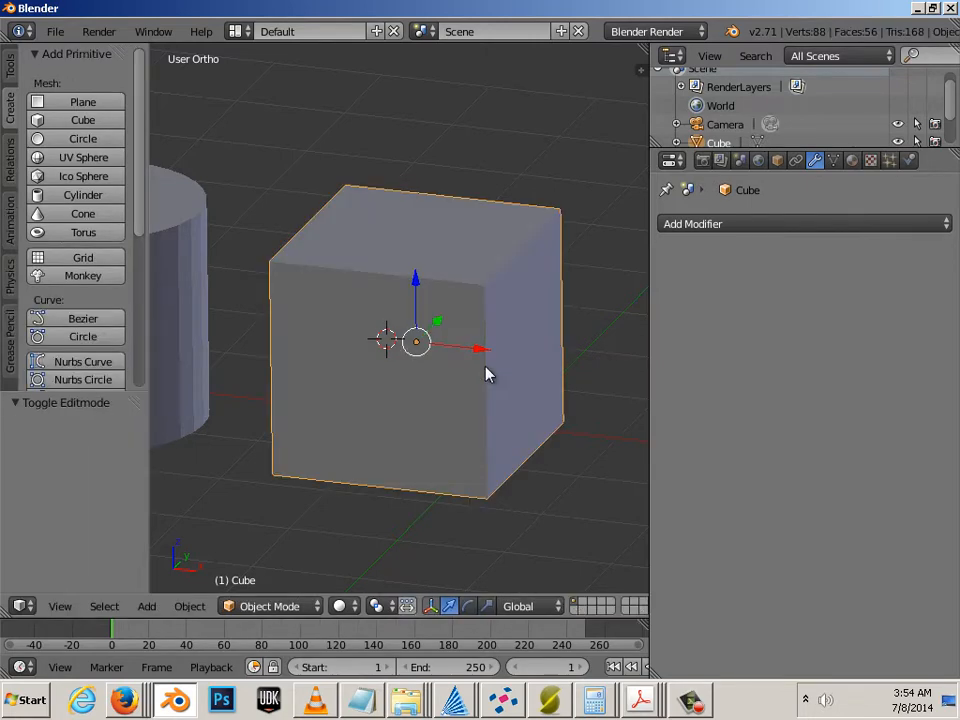
click(720, 229)
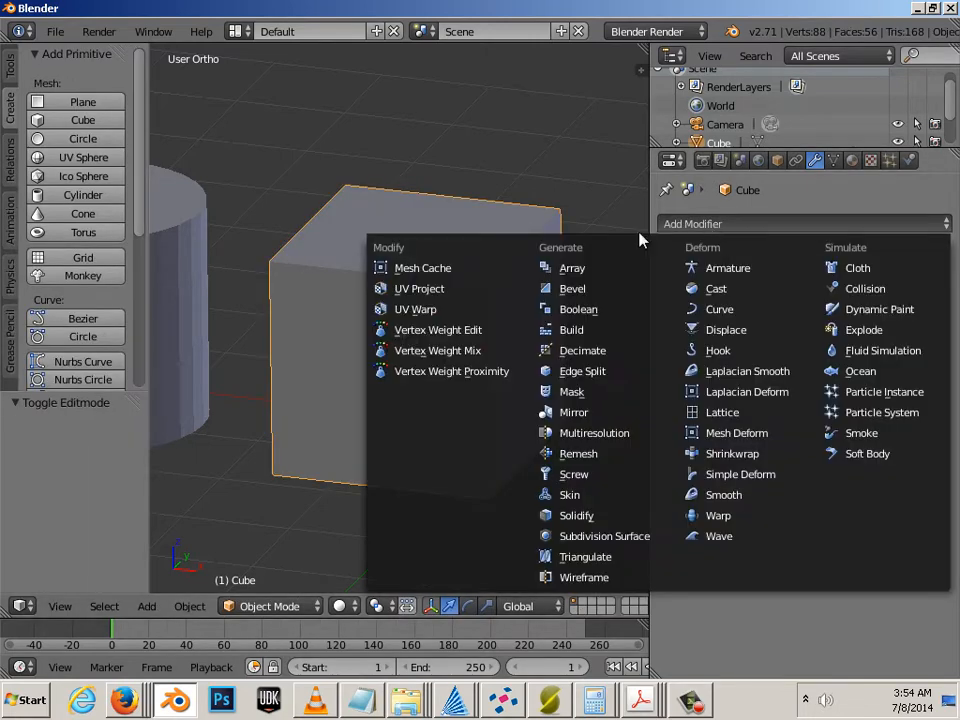
click(632, 437)
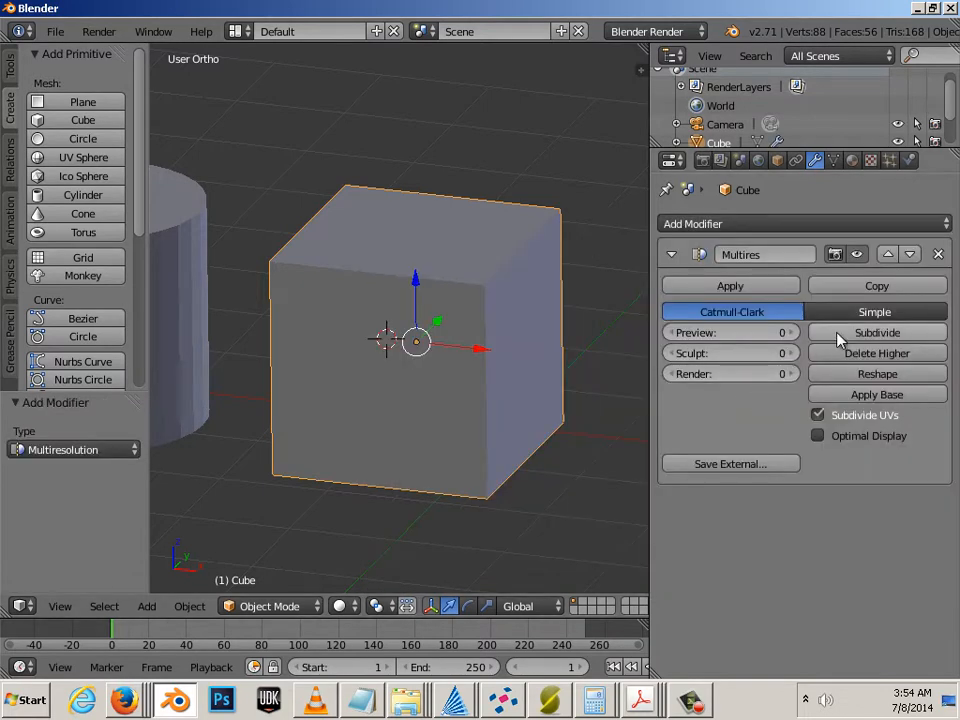
click(838, 336)
click(838, 336)
click(838, 336)
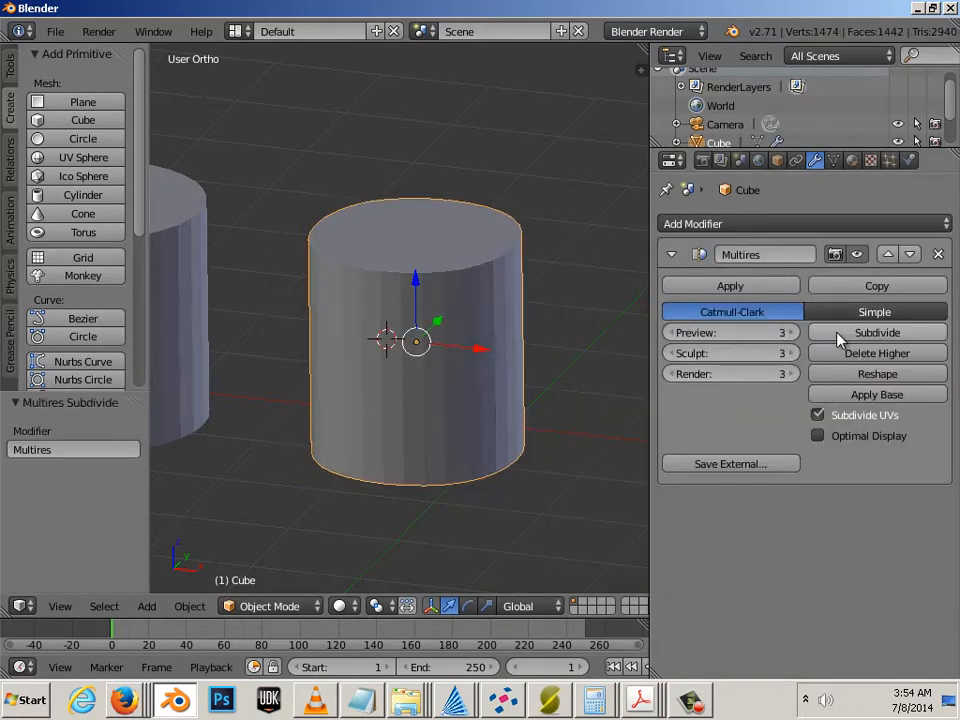
click(838, 336)
Step: Examine the rim of the subdivided cube up close and compare its overall shape with the neighbouring cylinder
key(a)
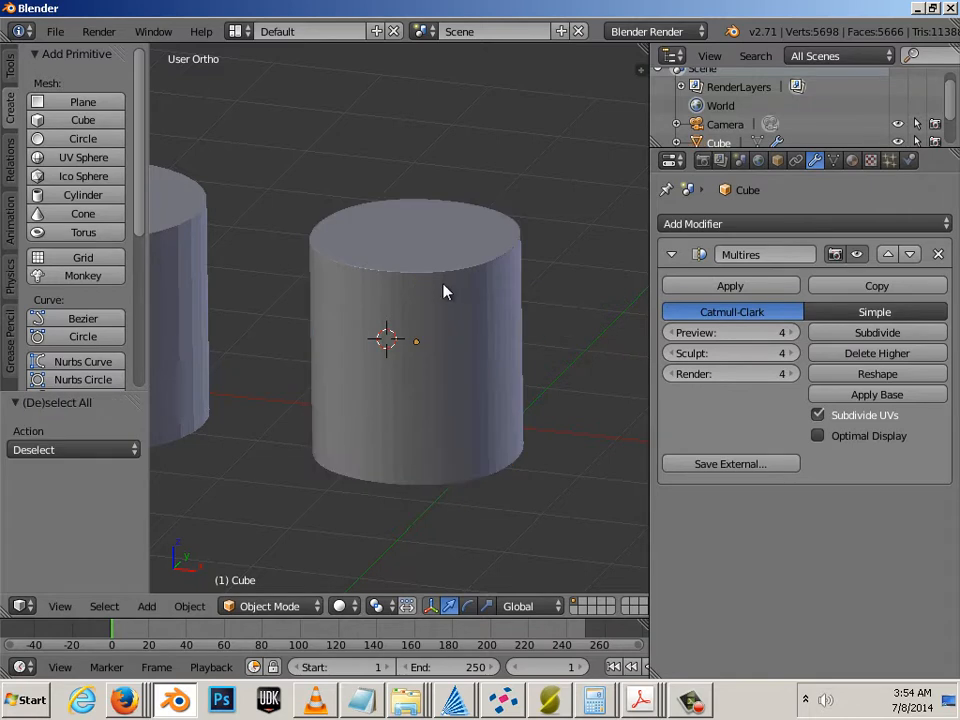
right_click(380, 268)
scroll(367, 268, up, 5)
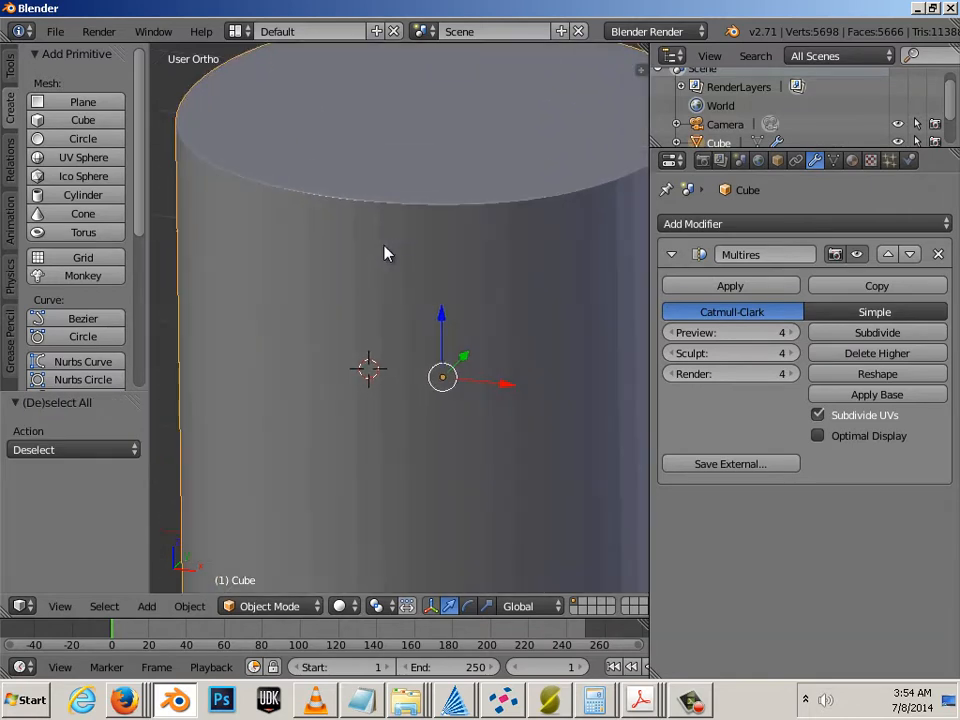
shift+middle_drag(394, 250, 393, 350)
ctrl+middle_drag(420, 372, 427, 332)
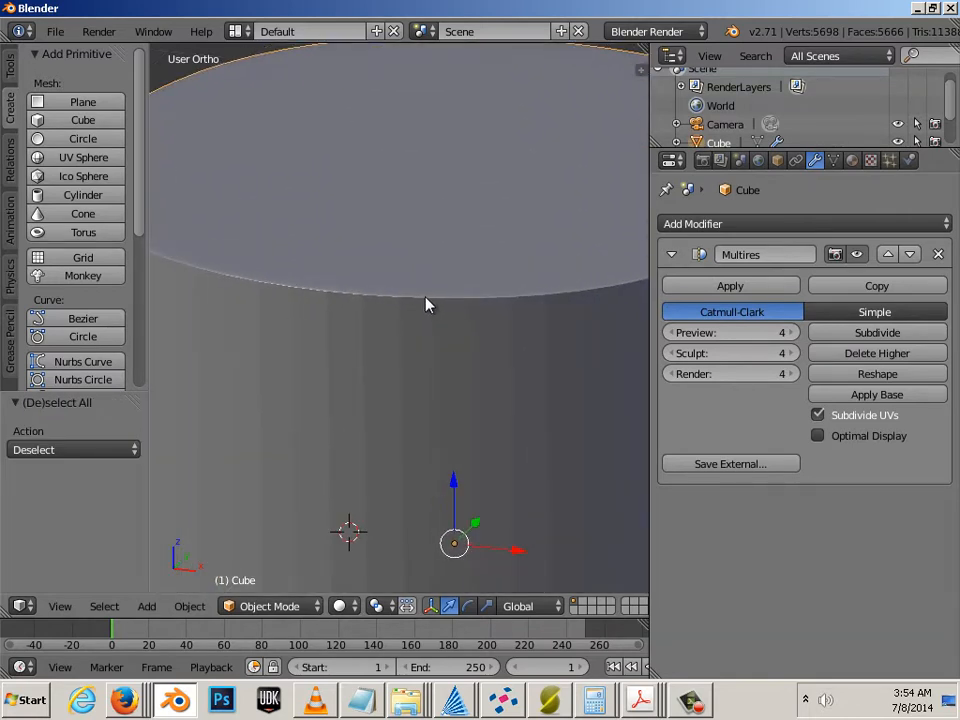
scroll(426, 304, down, 3)
scroll(410, 305, down, 8)
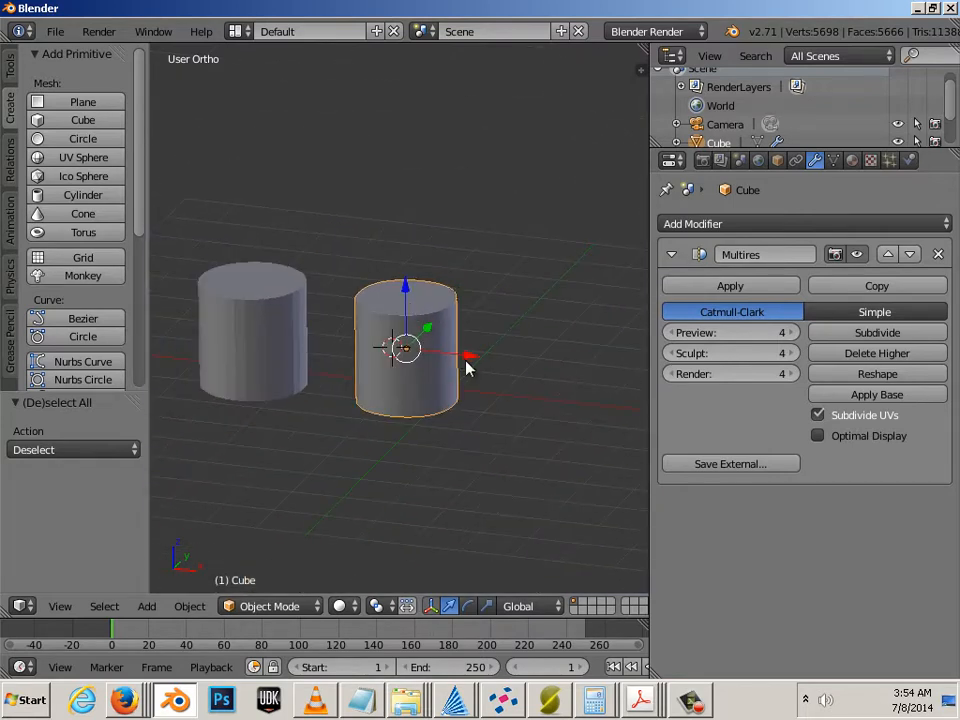
scroll(465, 366, up, 4)
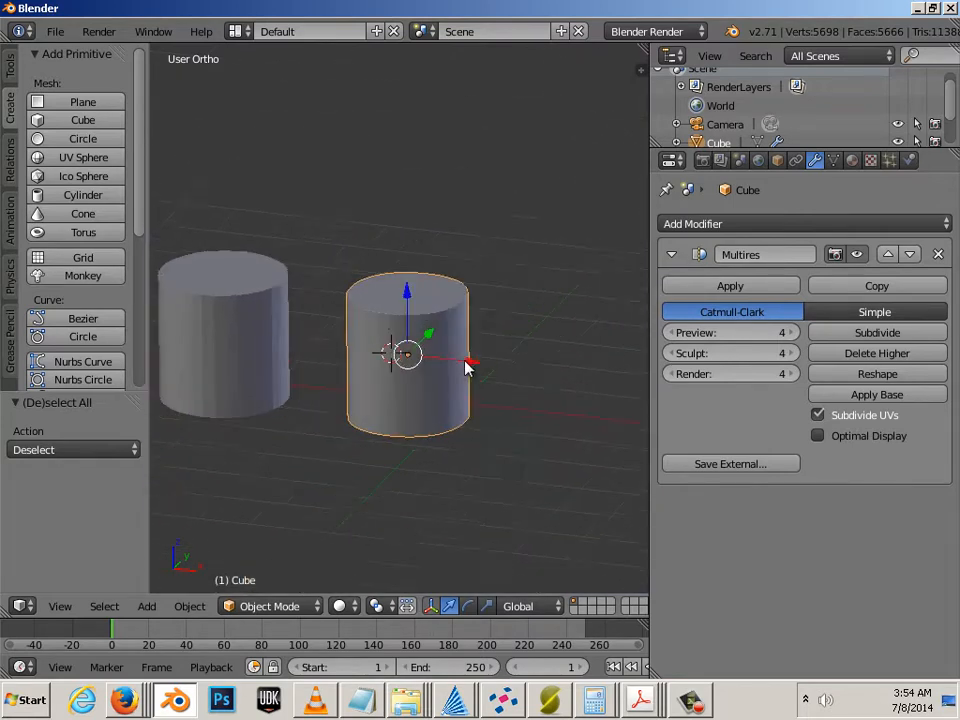
Step: In Edit Mode, select the edge loop just below the cube's top edge and move it -0.418 along Z
key(Tab)
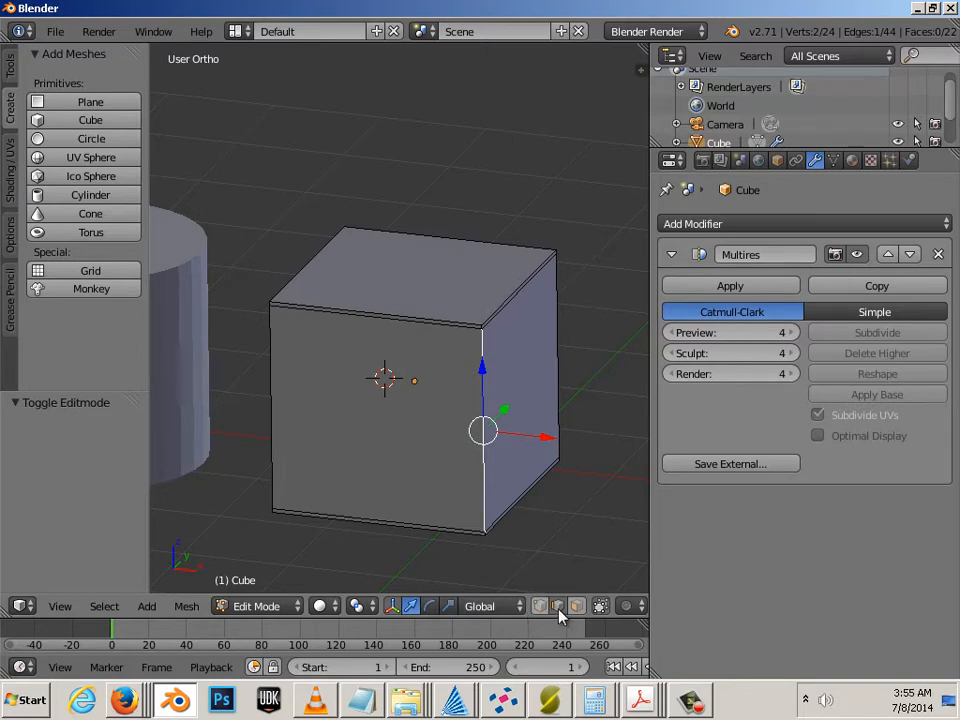
right_click(440, 320)
click(441, 324)
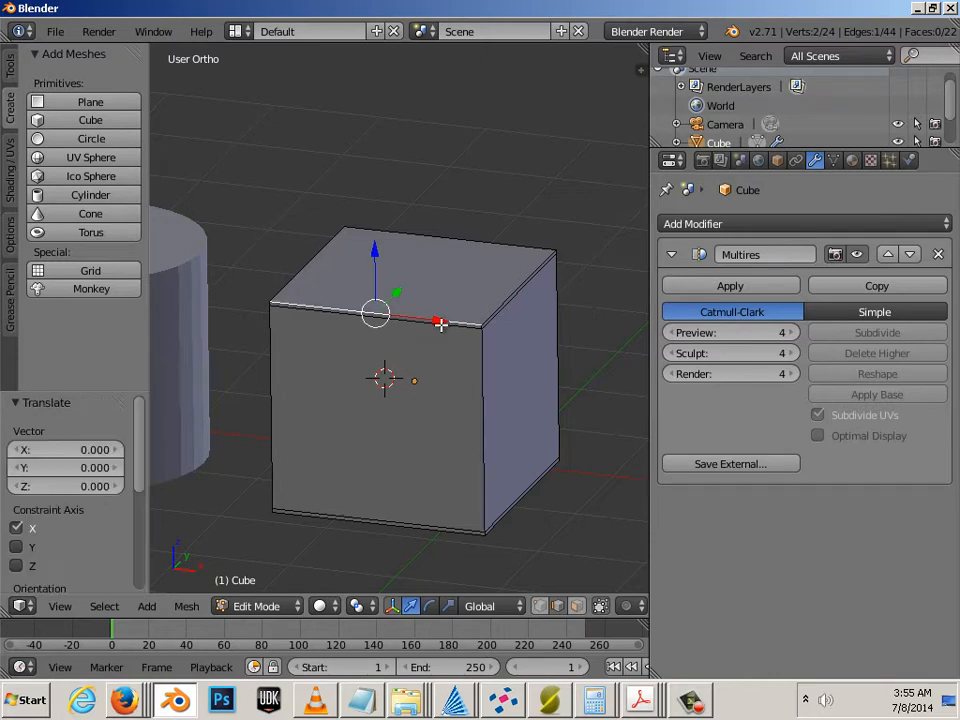
right_click(466, 331)
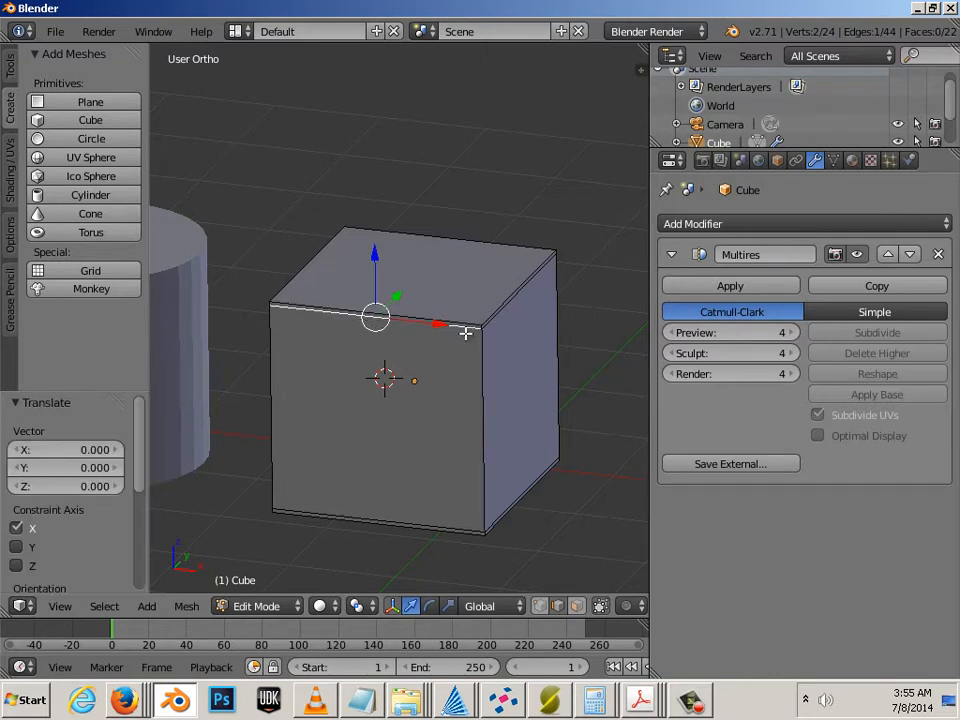
alt+right_click(466, 331)
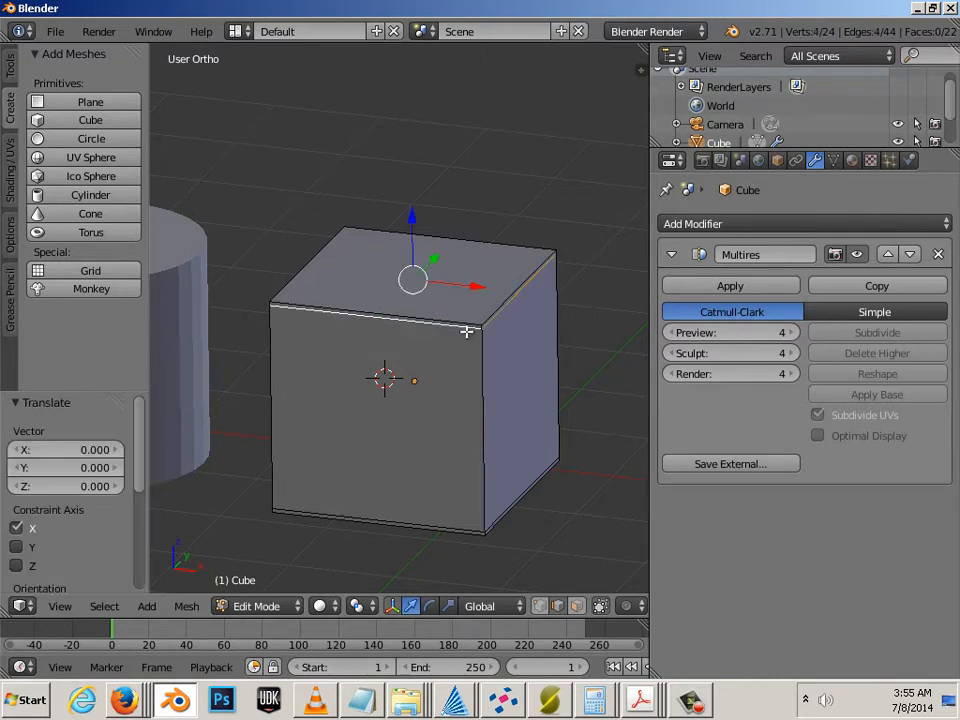
key(g)
key(z)
click(406, 256)
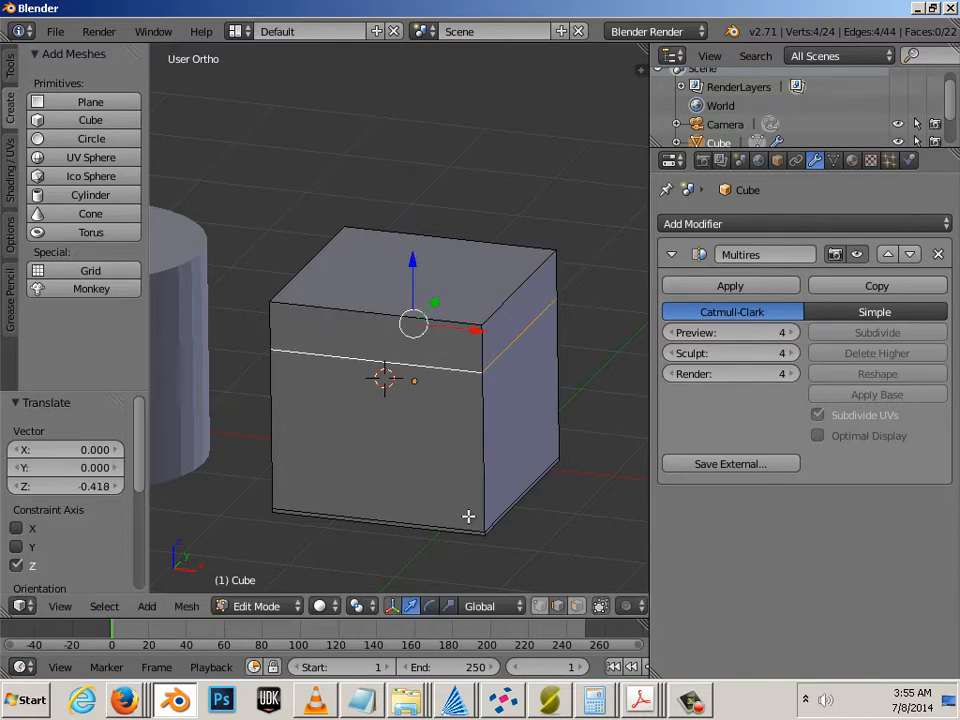
Step: Select the edge loop near the cube's bottom edge, move it 0.426 along Z, and return to Object Mode
right_click(463, 526)
alt+right_click(463, 526)
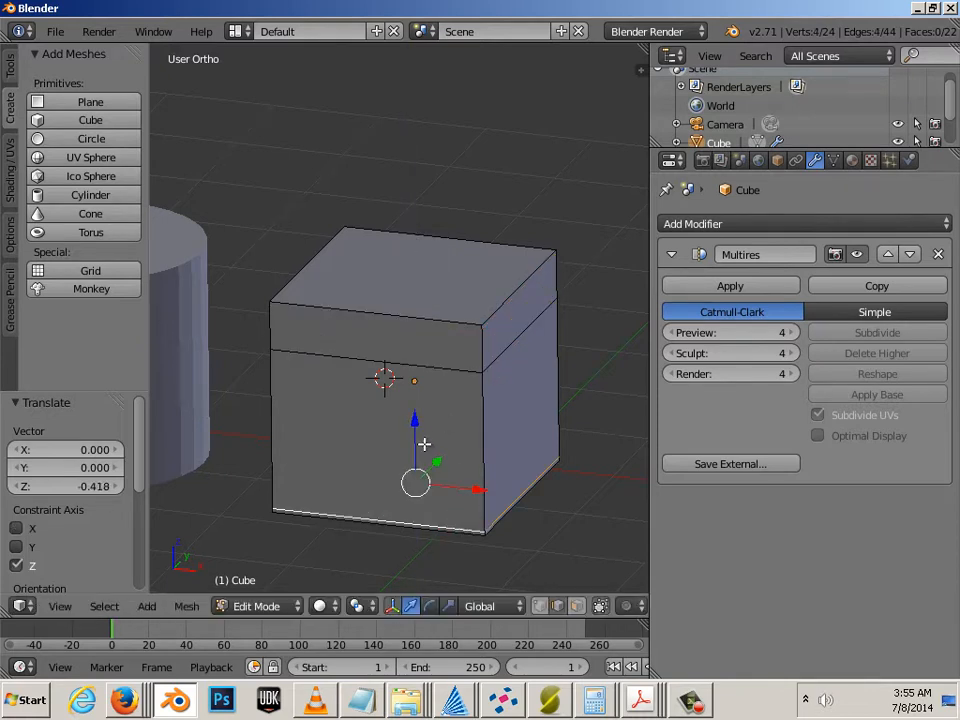
key(g)
key(z)
click(453, 409)
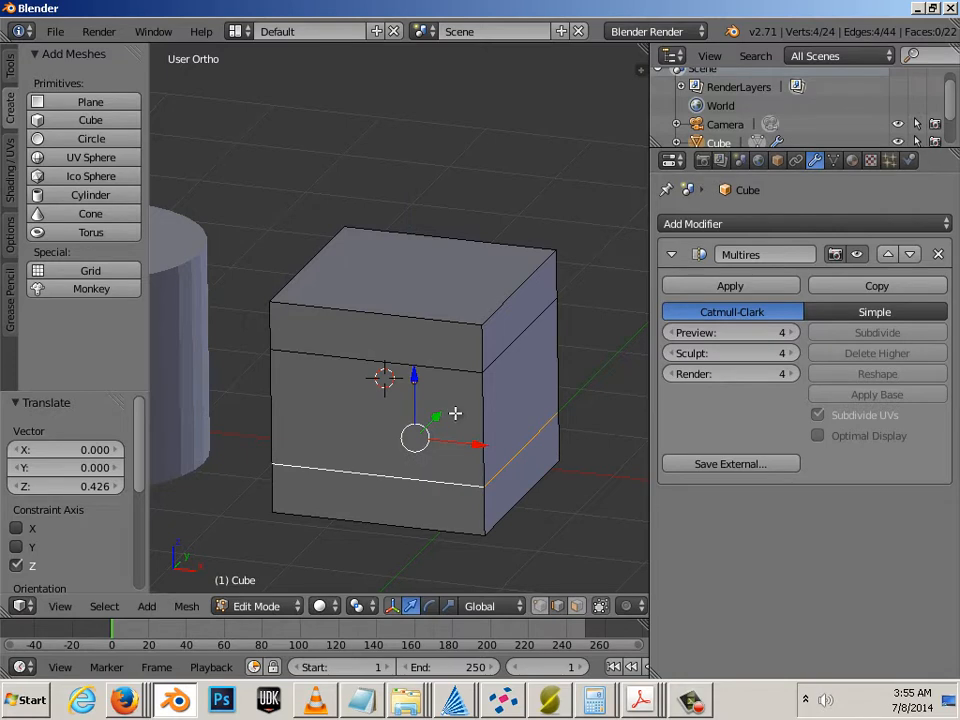
key(Tab)
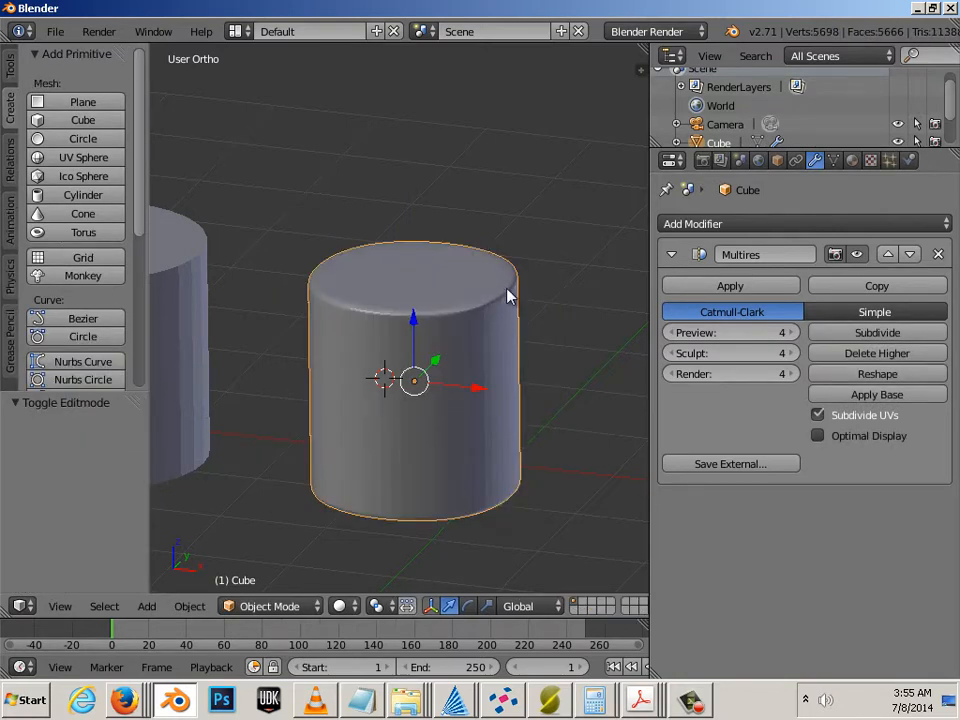
Step: Select the cylinder together with the subdivided cube, move both -2.468 along X, and deselect everything
scroll(506, 302, down, 2)
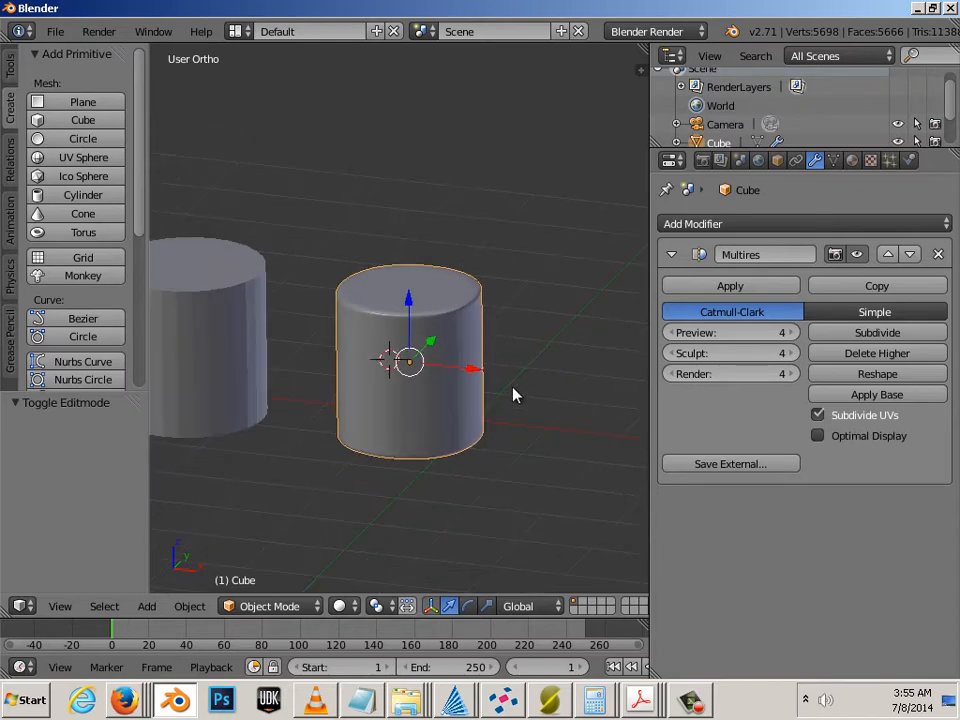
shift+right_click(253, 379)
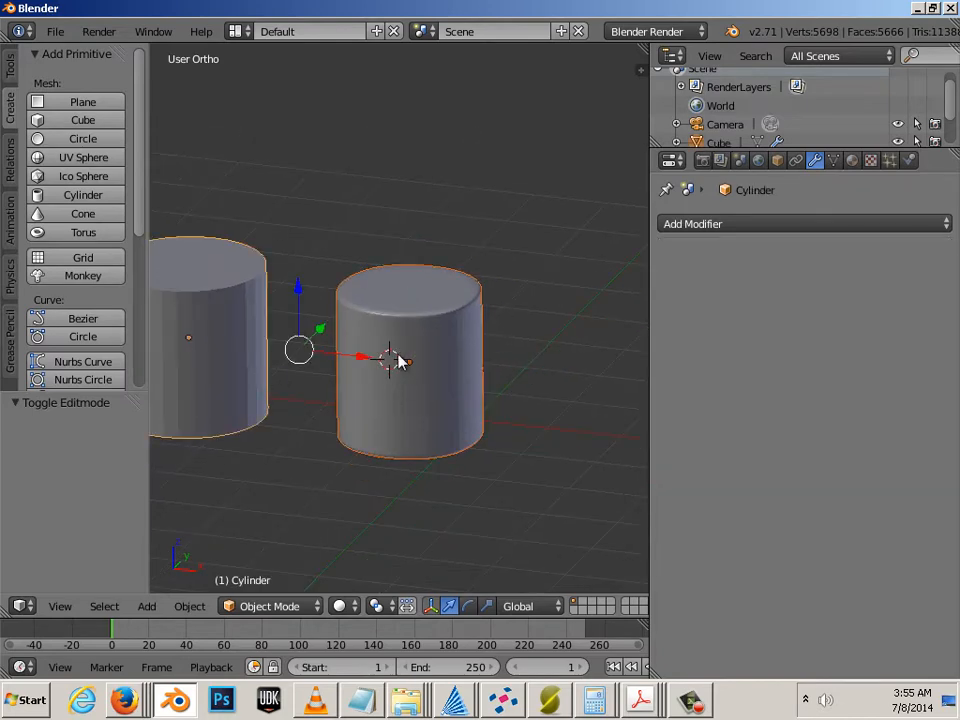
key(g)
key(x)
click(200, 350)
scroll(340, 405, down, 2)
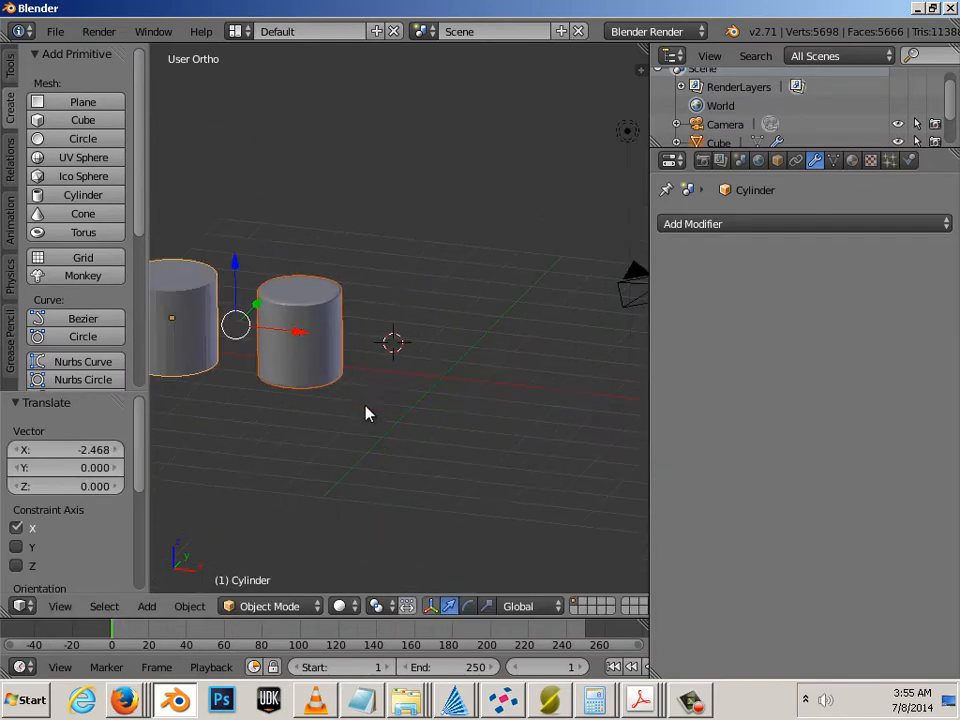
key(a)
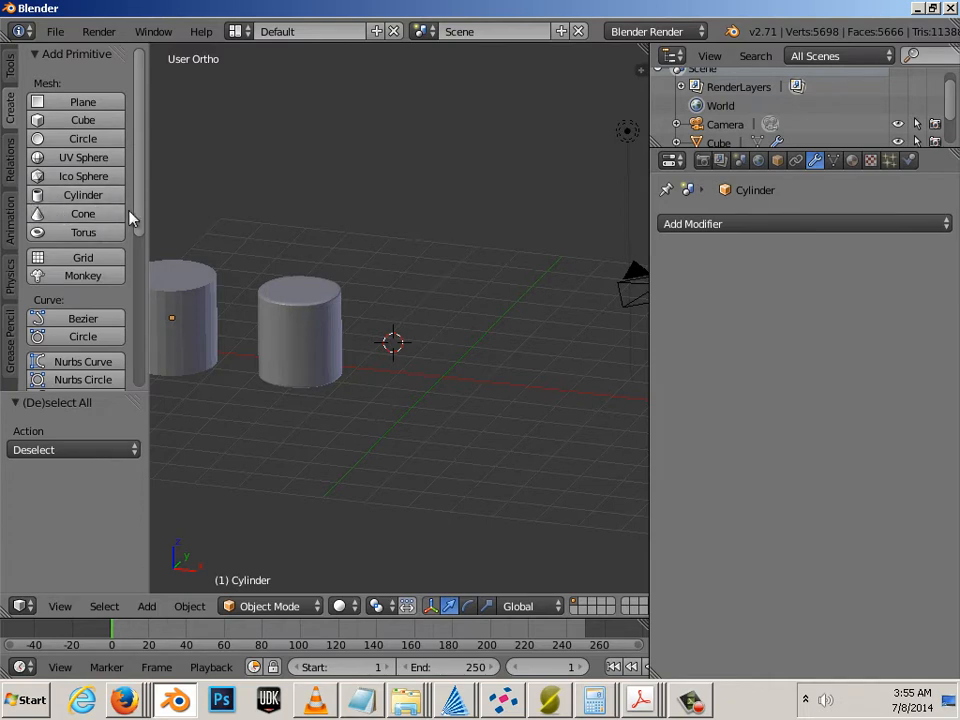
Step: Add a new cube with radius 1 at the 3D cursor and move it along X, away from the other objects
click(42, 121)
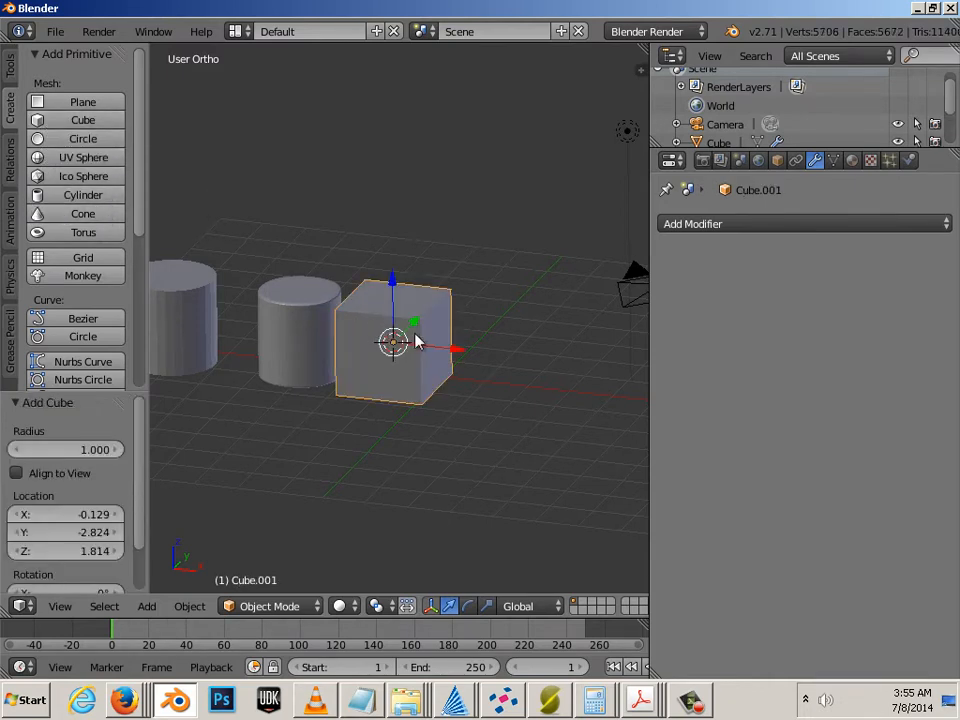
key(g)
key(x)
click(518, 368)
Step: In Edit Mode, delete all faces of the new cube except the top one, using wireframe display for the selection
middle_drag(347, 294, 315, 328)
scroll(400, 345, up, 2)
key(Tab)
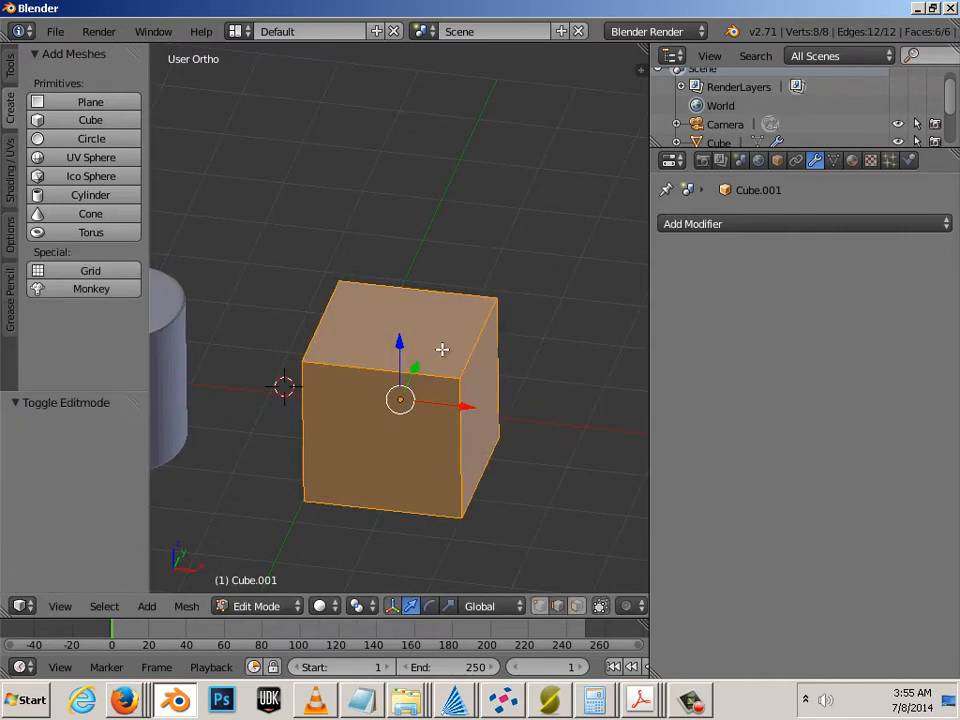
right_click(437, 345)
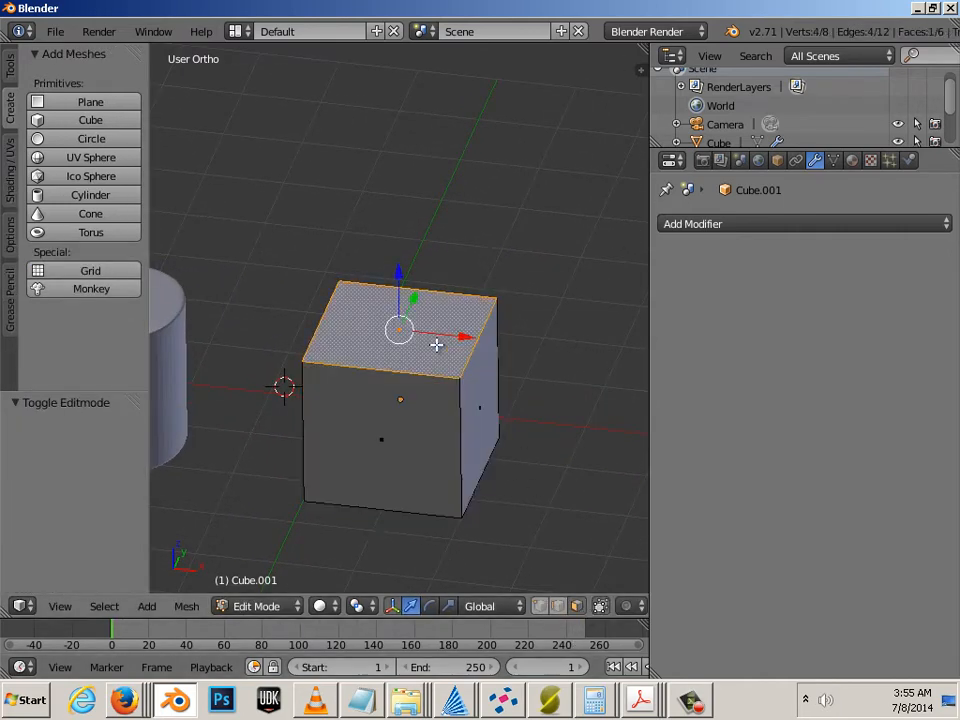
middle_drag(422, 527, 529, 452)
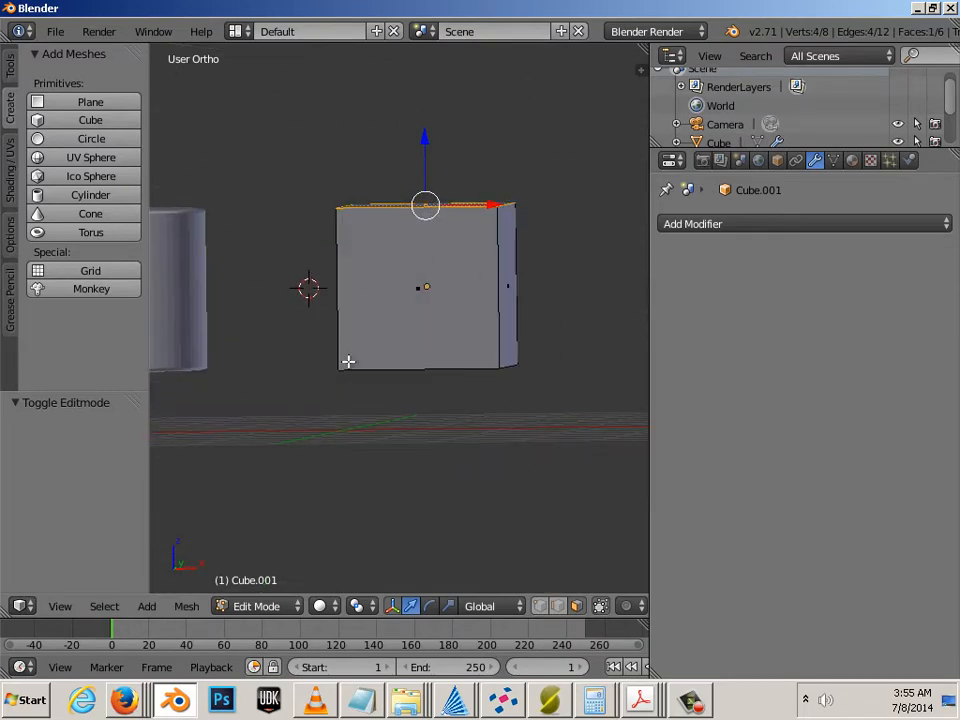
key(z)
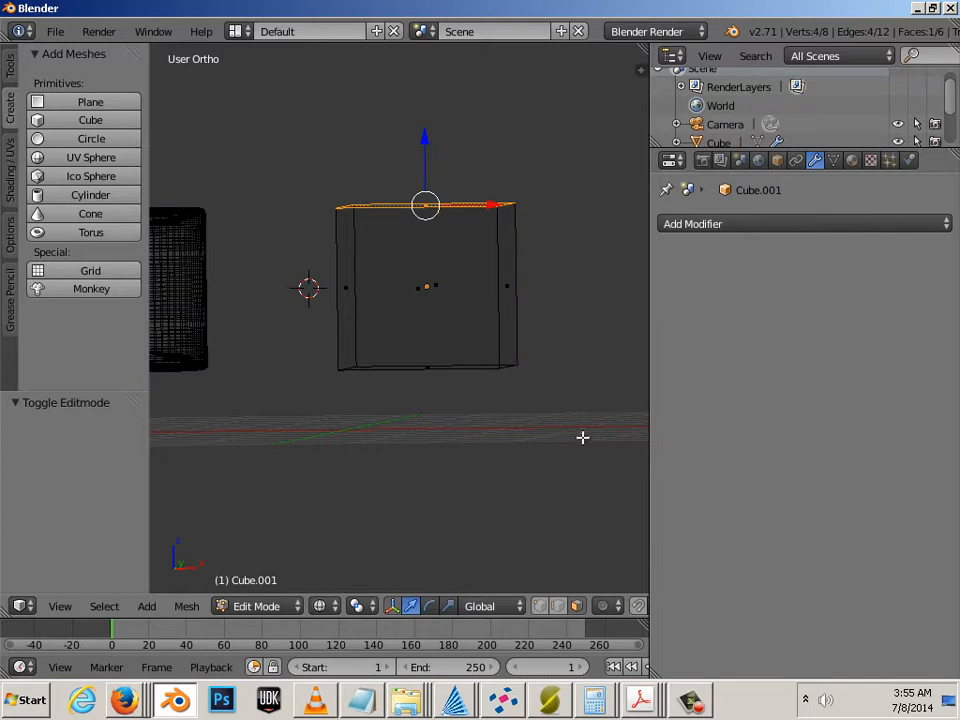
key(b)
drag(585, 433, 264, 279)
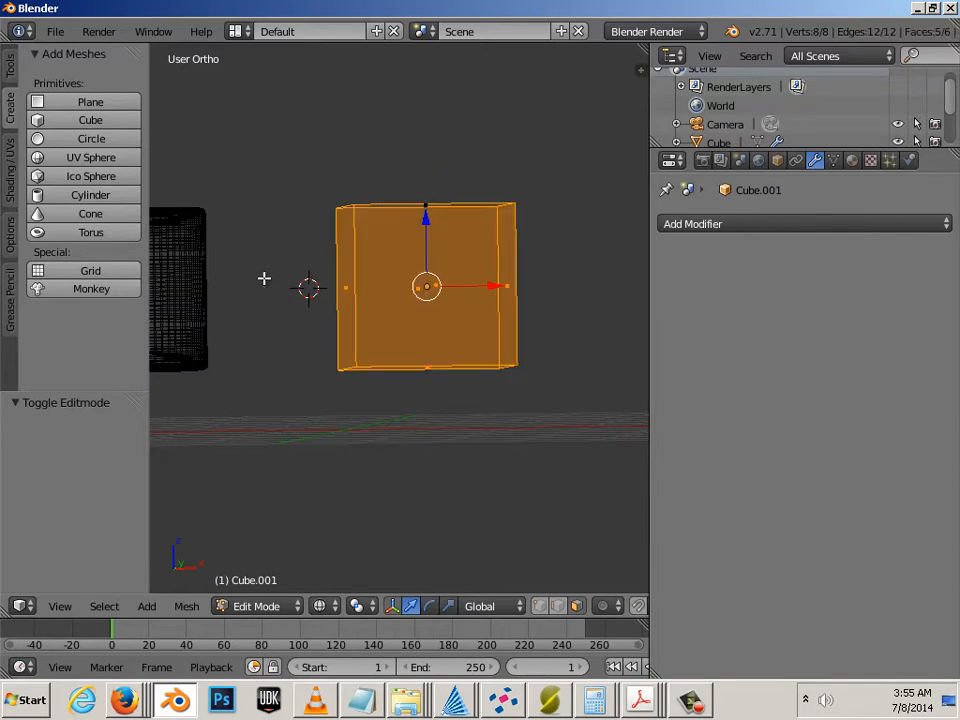
key(x)
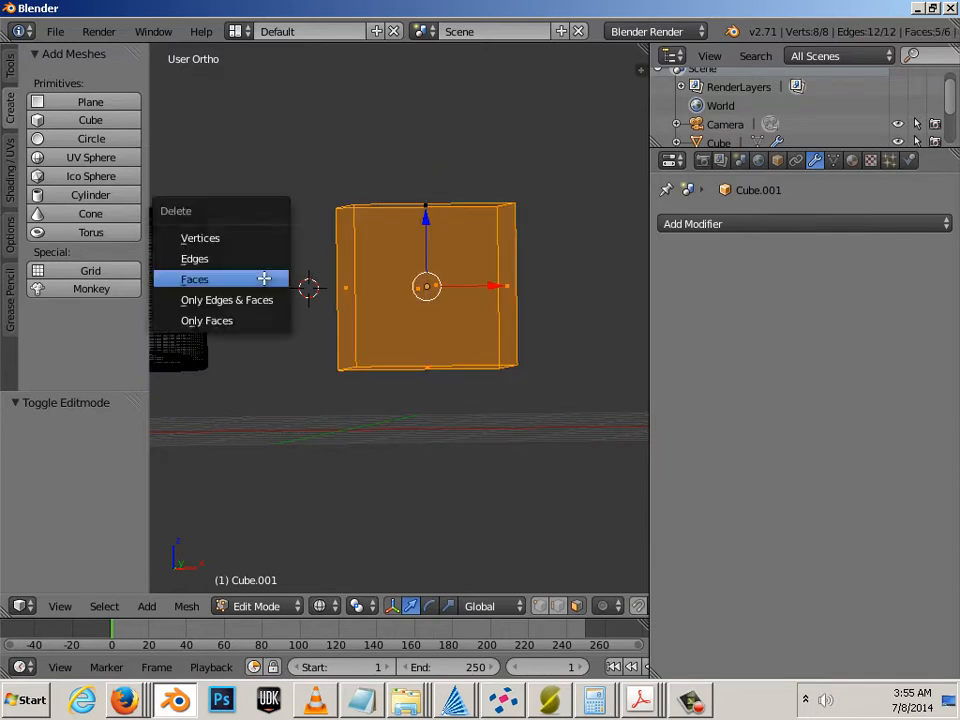
click(264, 279)
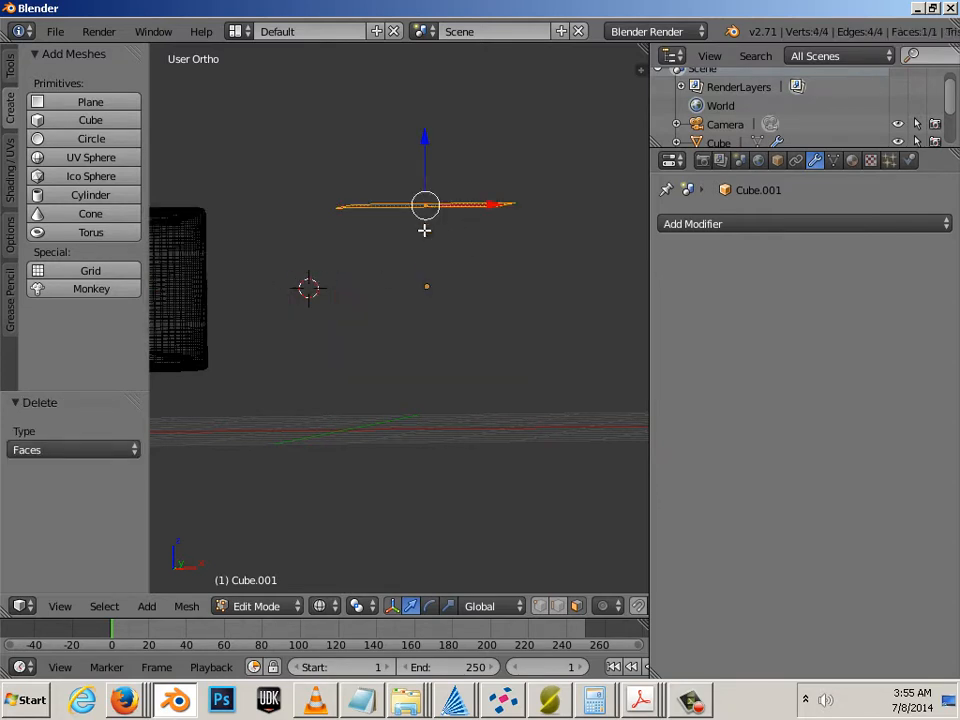
key(z)
middle_drag(459, 274, 511, 402)
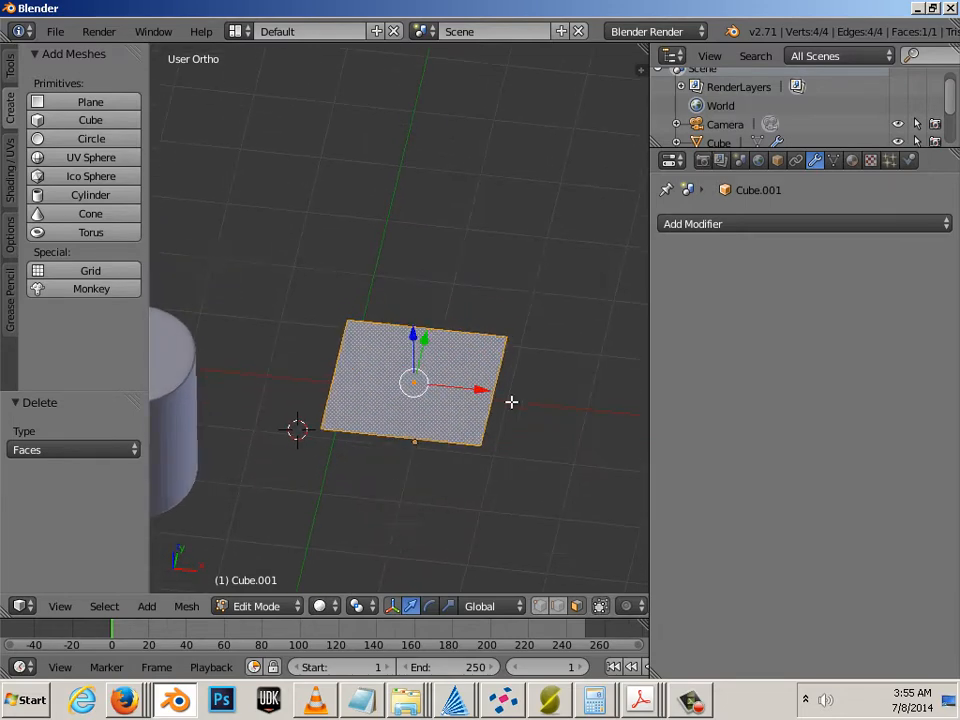
Step: Select the remaining square face and extrude it in place with zero offset
key(a)
scroll(534, 414, up, 1)
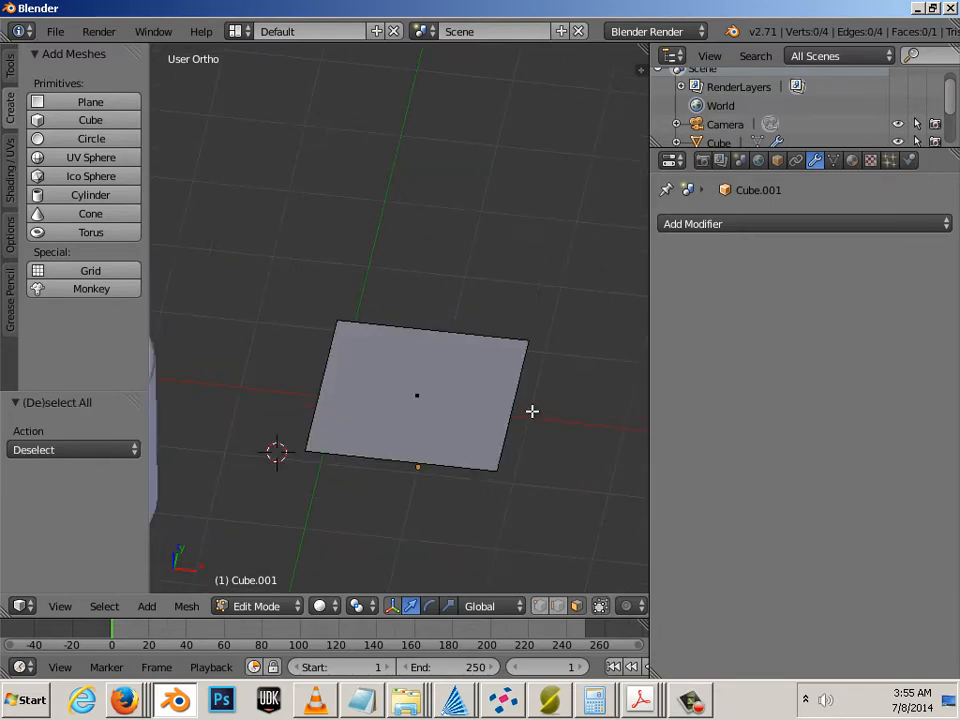
click(440, 400)
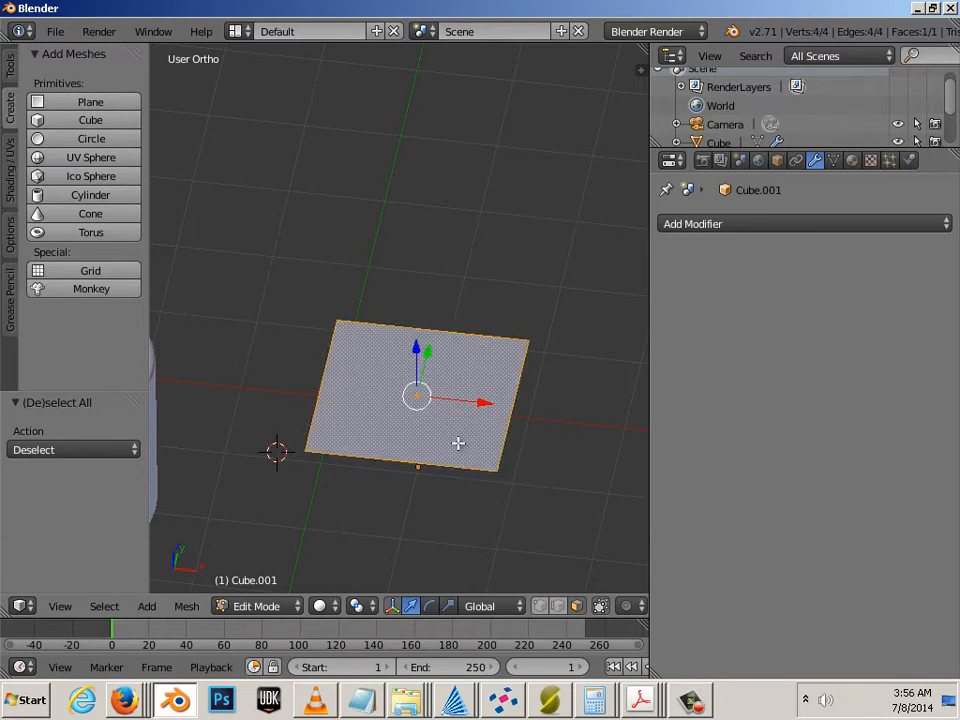
shift+middle_drag(500, 454, 497, 441)
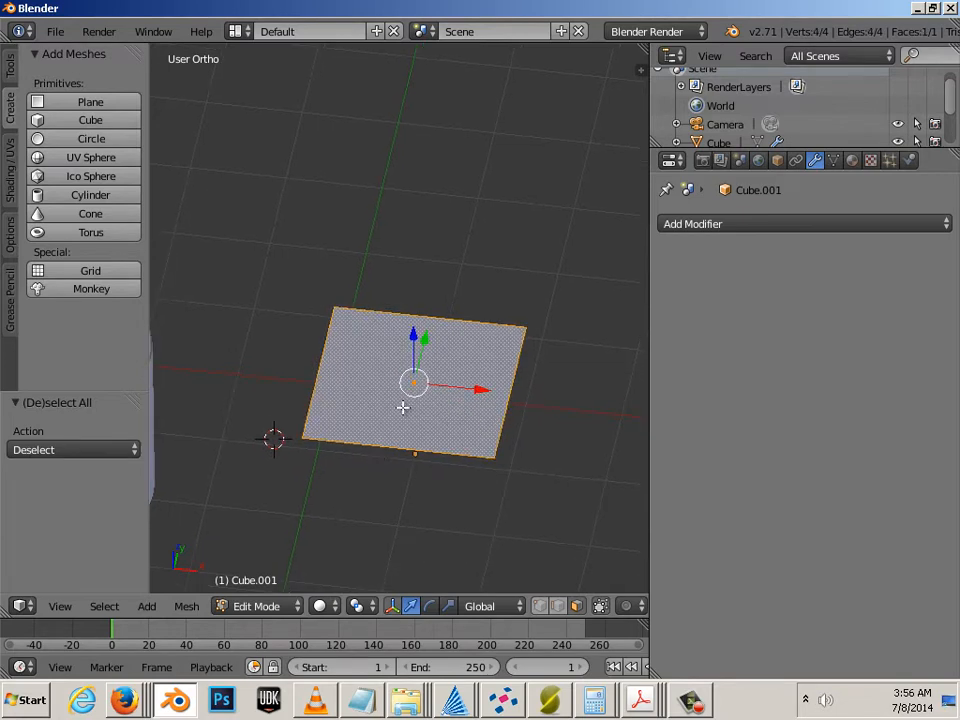
scroll(454, 433, down, 2)
scroll(470, 415, up, 2)
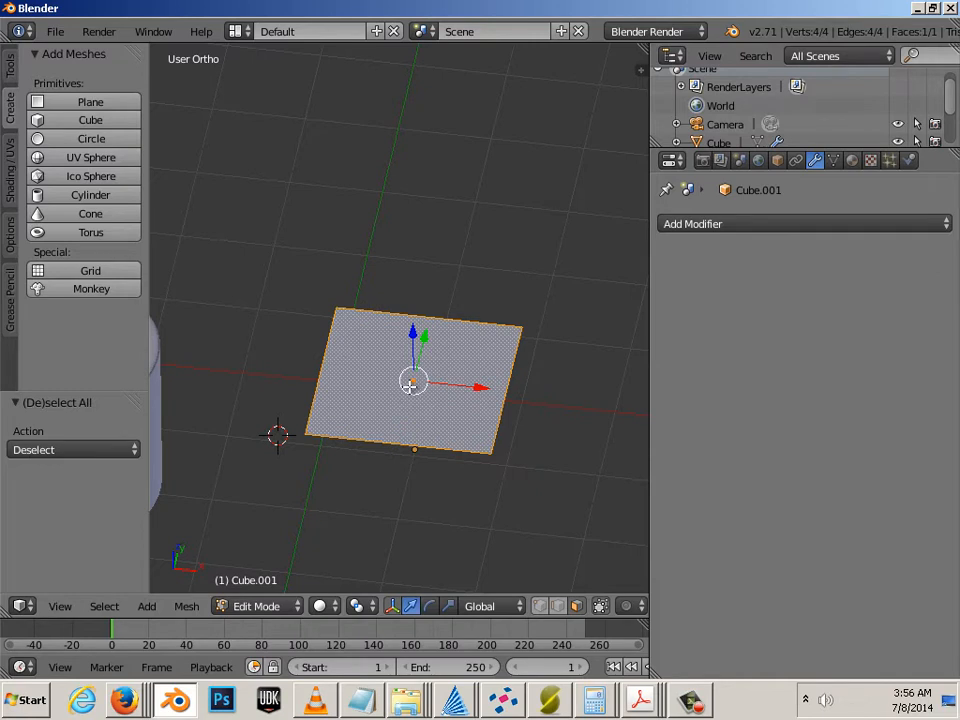
key(e)
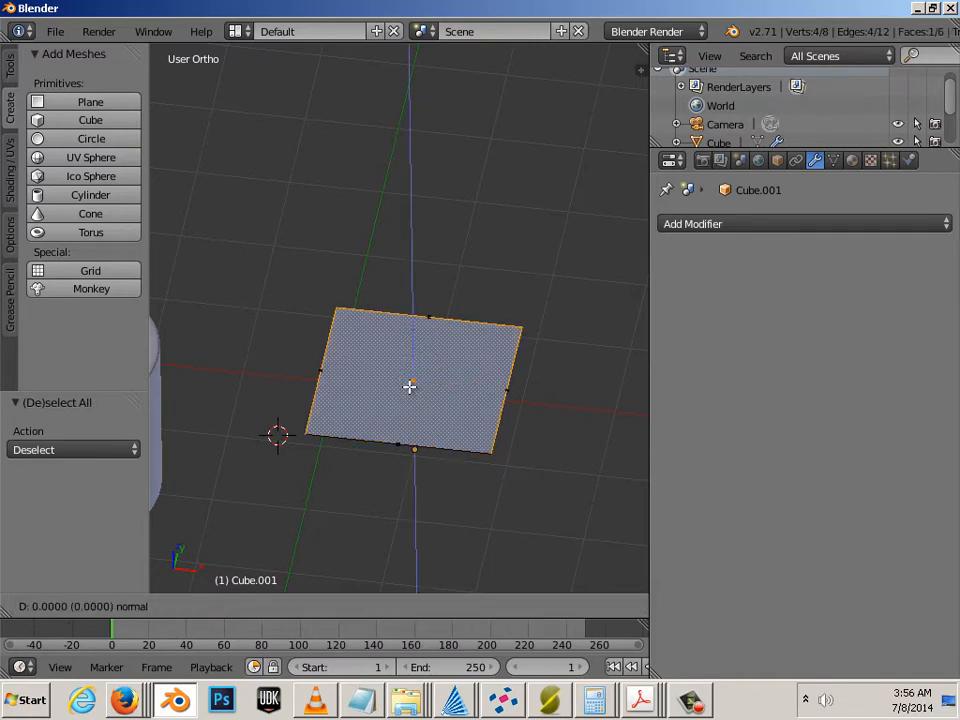
click(410, 386)
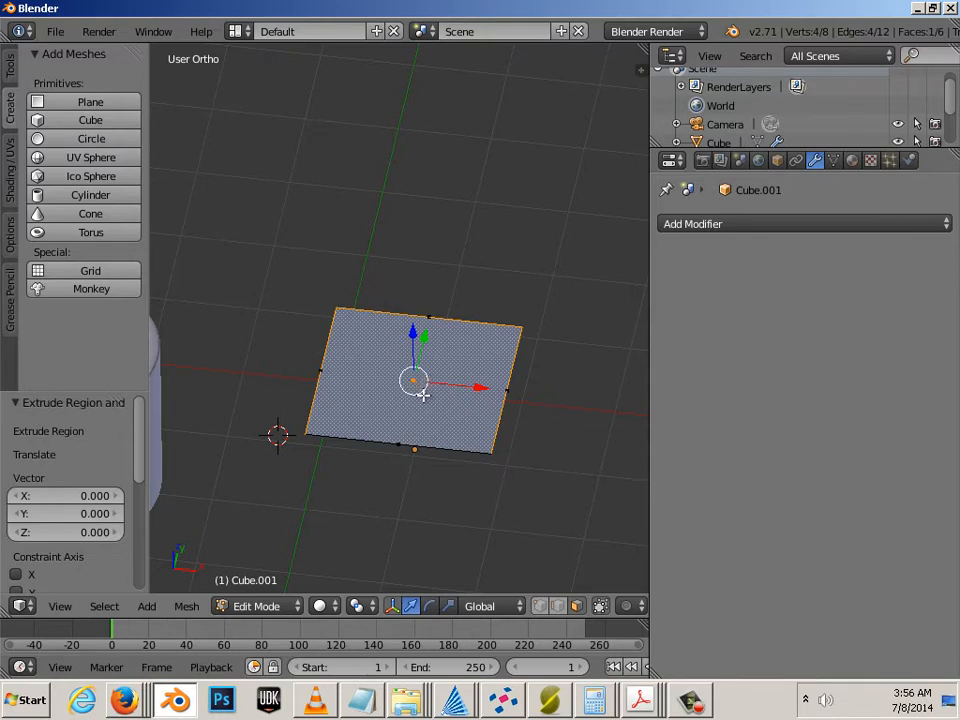
Step: Scale the extruded face by 0.662 and again by 1.180, leaving a narrow border around it, and deselect everything
key(r)
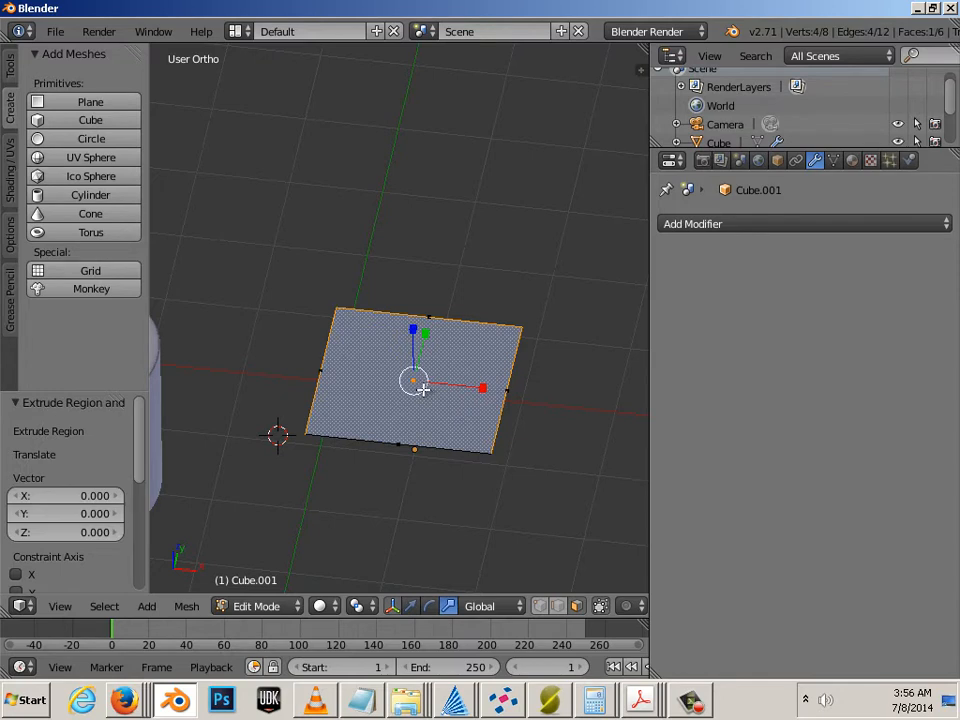
key(s)
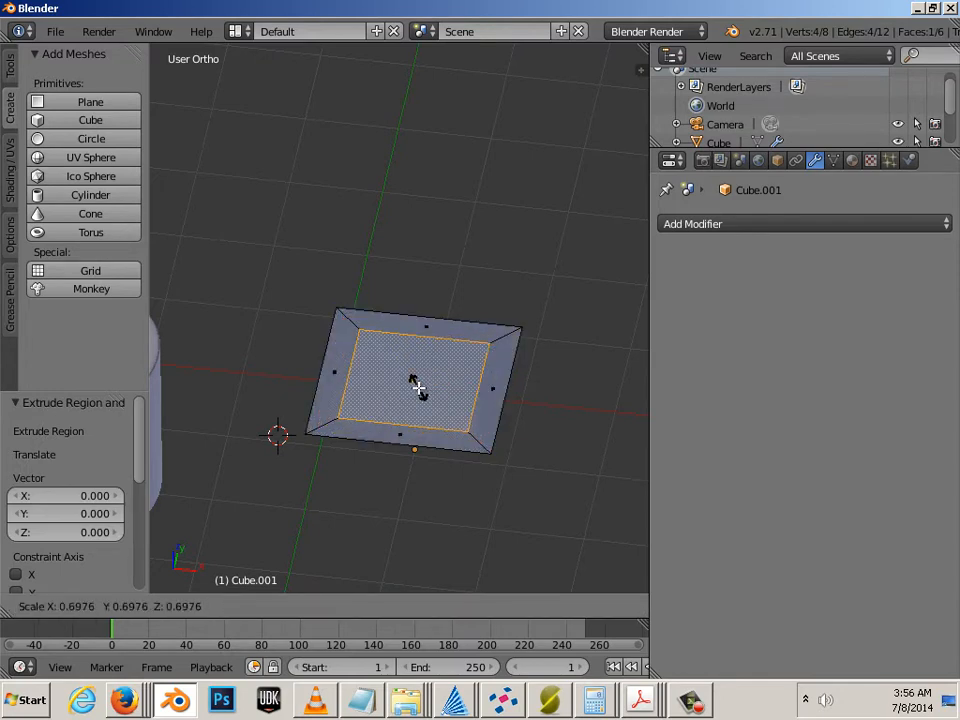
click(416, 386)
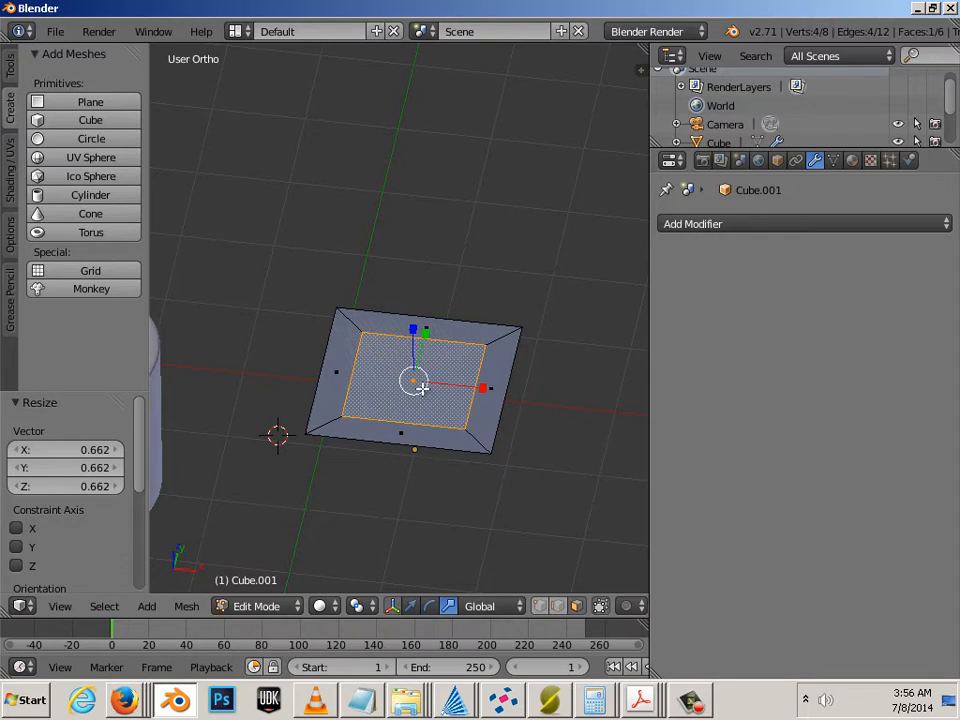
key(s)
click(510, 516)
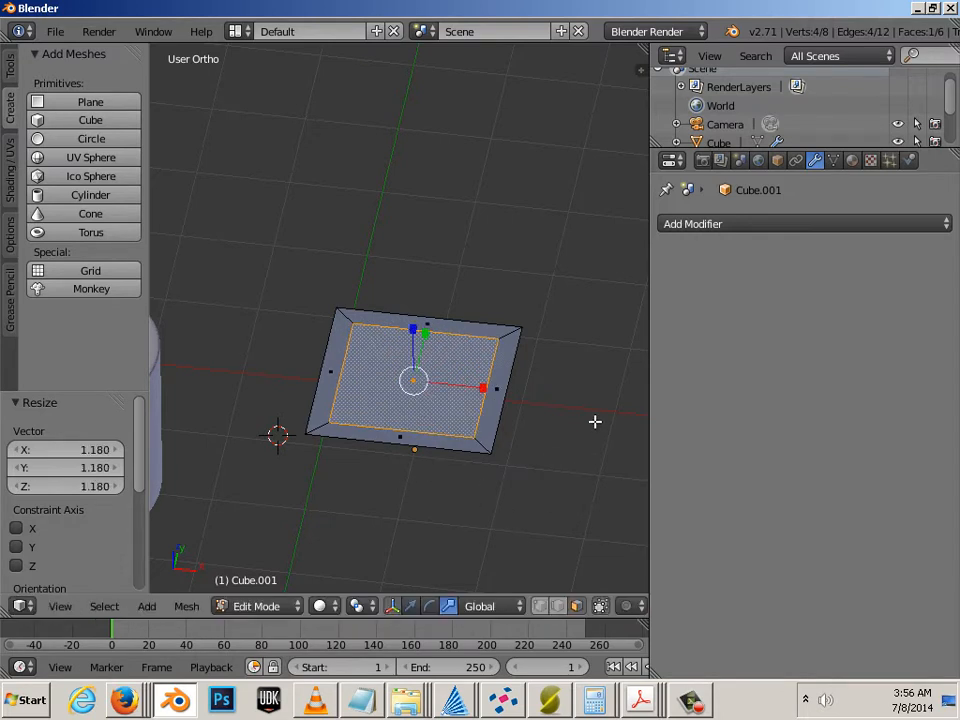
key(a)
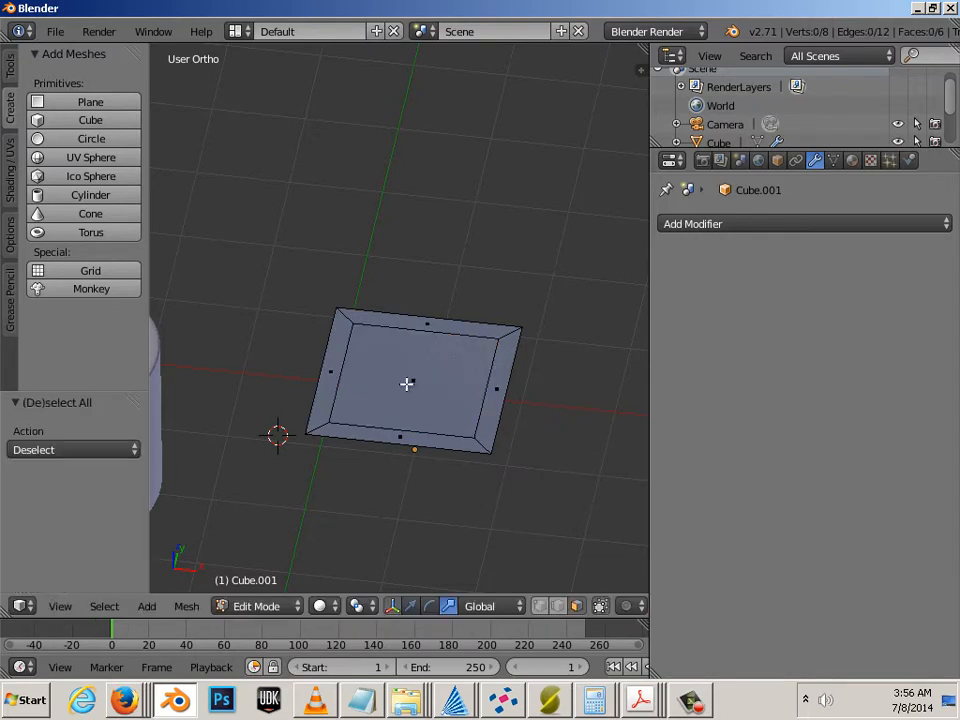
Step: Delete the original full-size face and the inner face, leaving an open square frame, and return to Object Mode
right_click(413, 381)
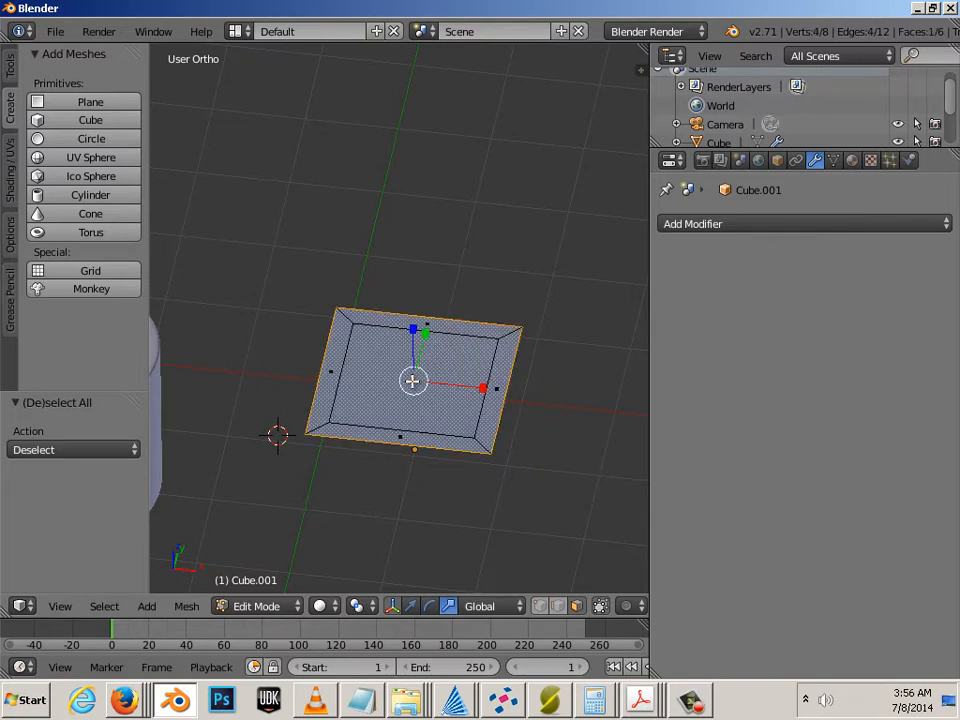
key(x)
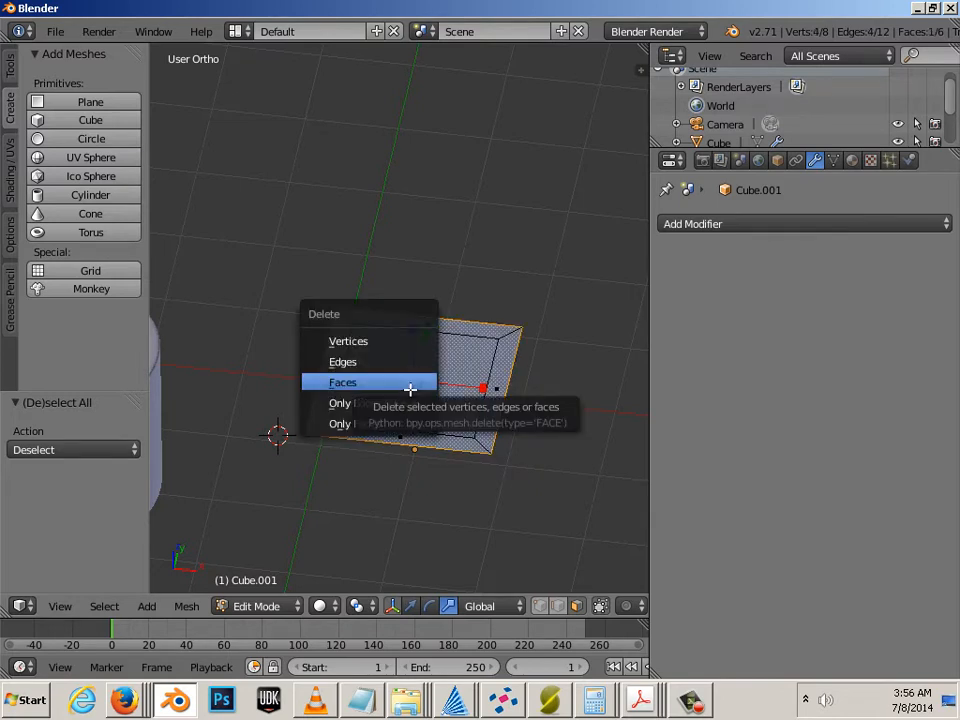
click(410, 383)
right_click(411, 383)
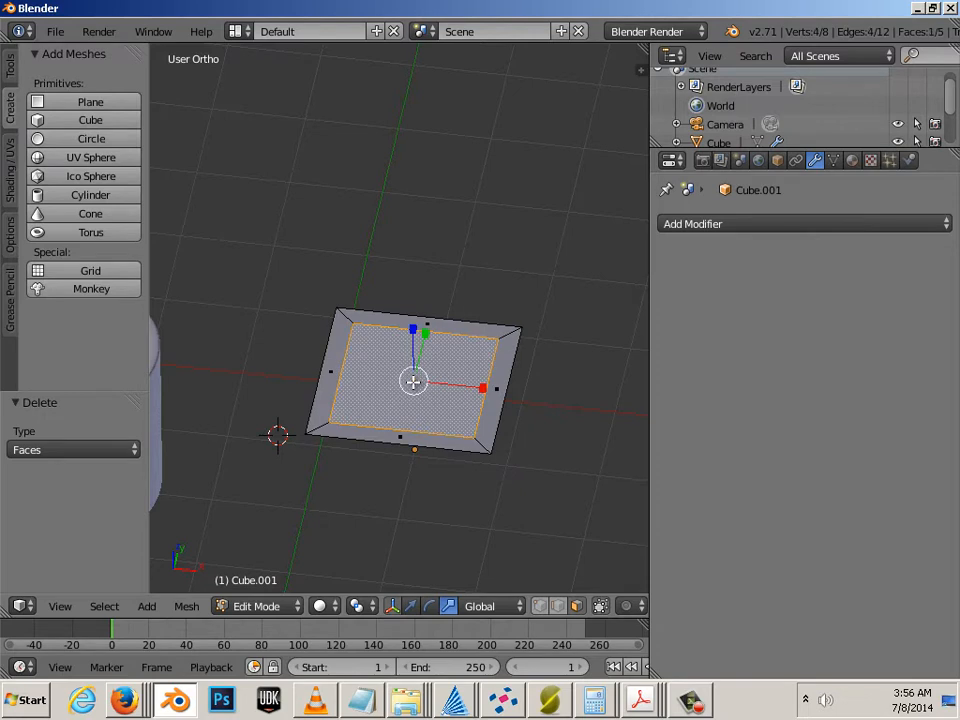
key(x)
click(413, 382)
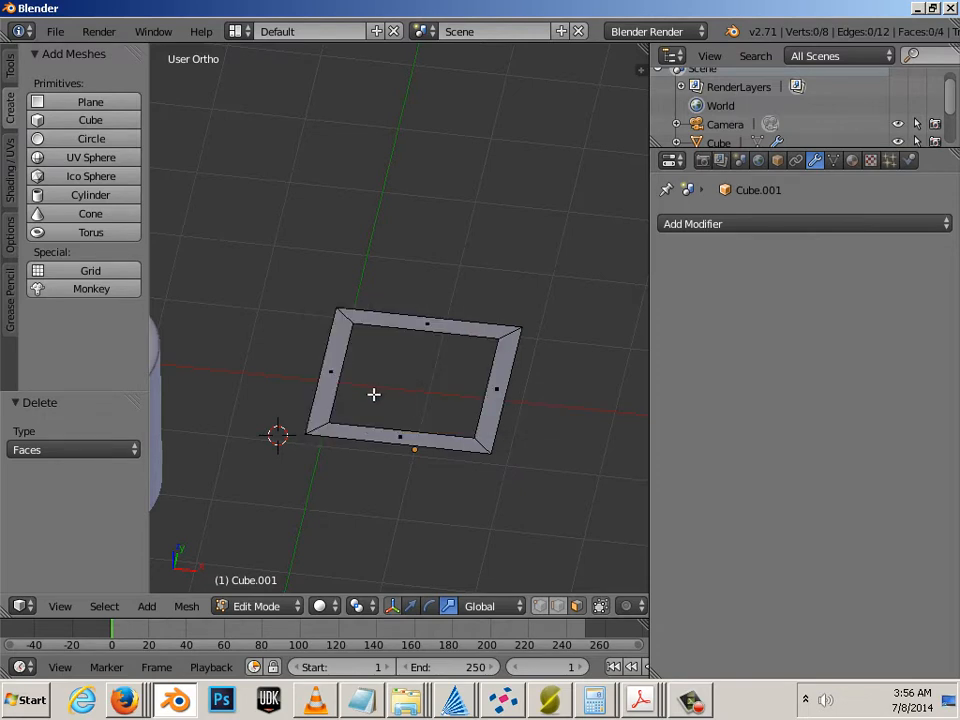
key(Tab)
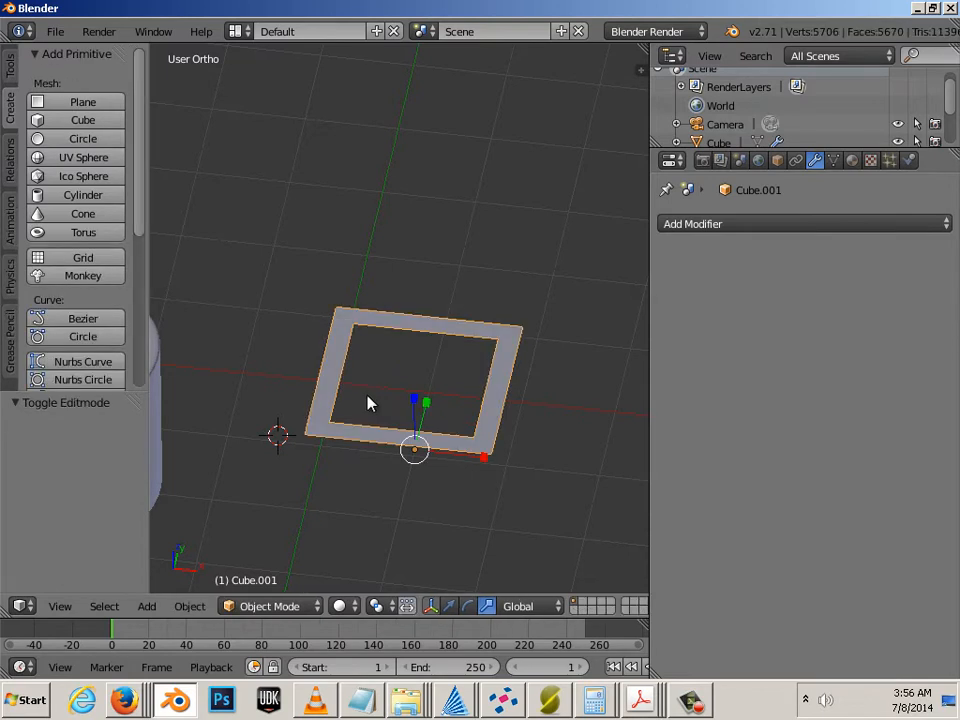
scroll(368, 403, down, 2)
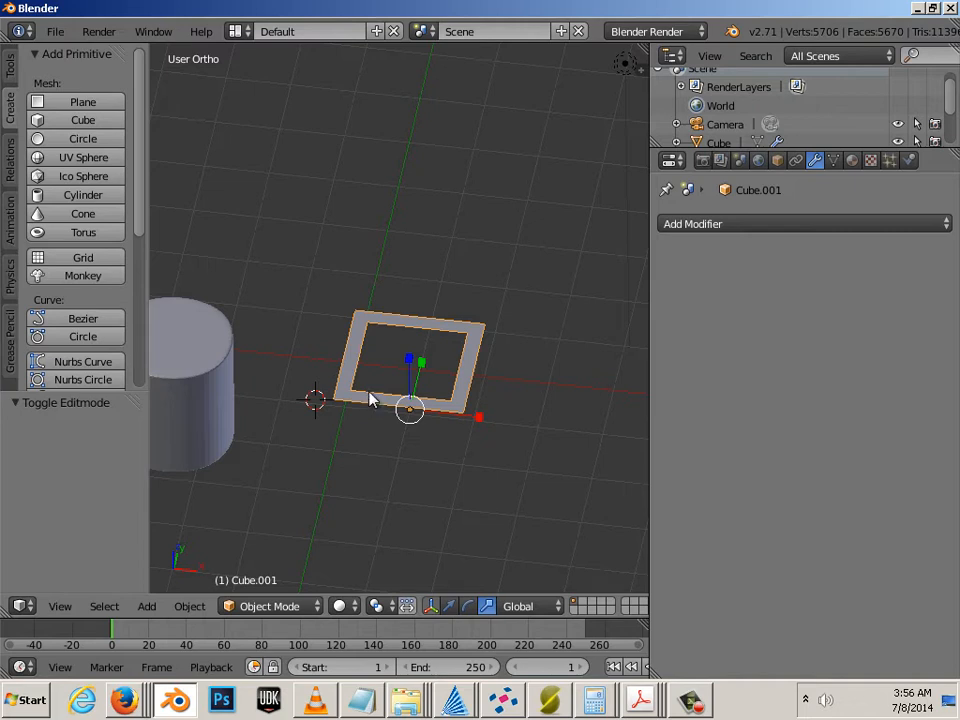
Step: In Edit Mode, extrude all linked faces of the frame, move them 2.563 along Z, and return to Object Mode with nothing selected in the mesh
key(Tab)
right_click(380, 403)
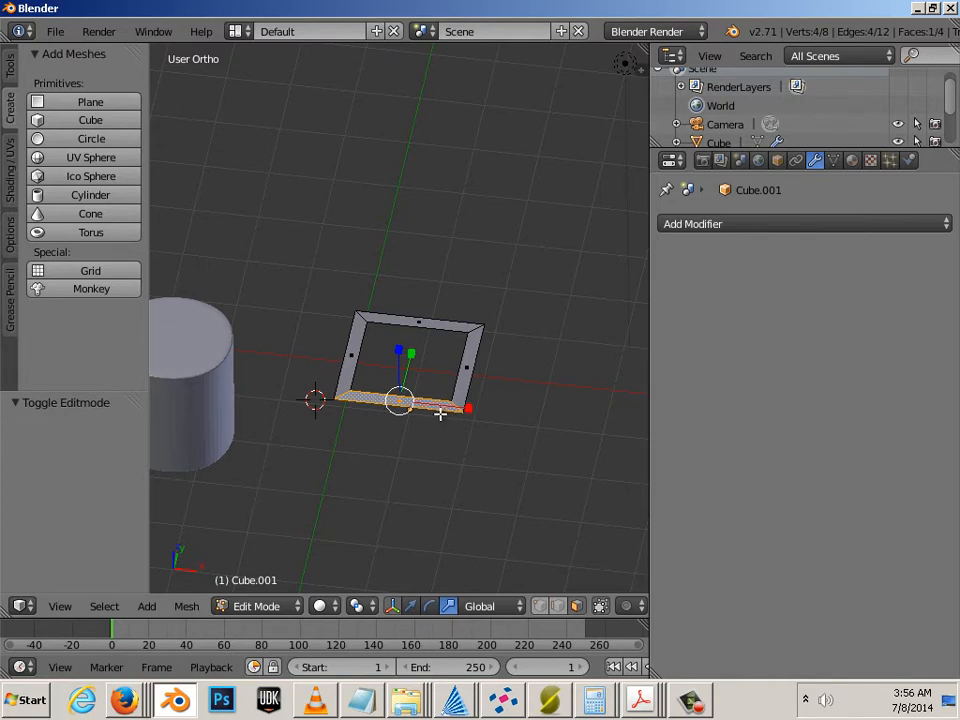
key(l)
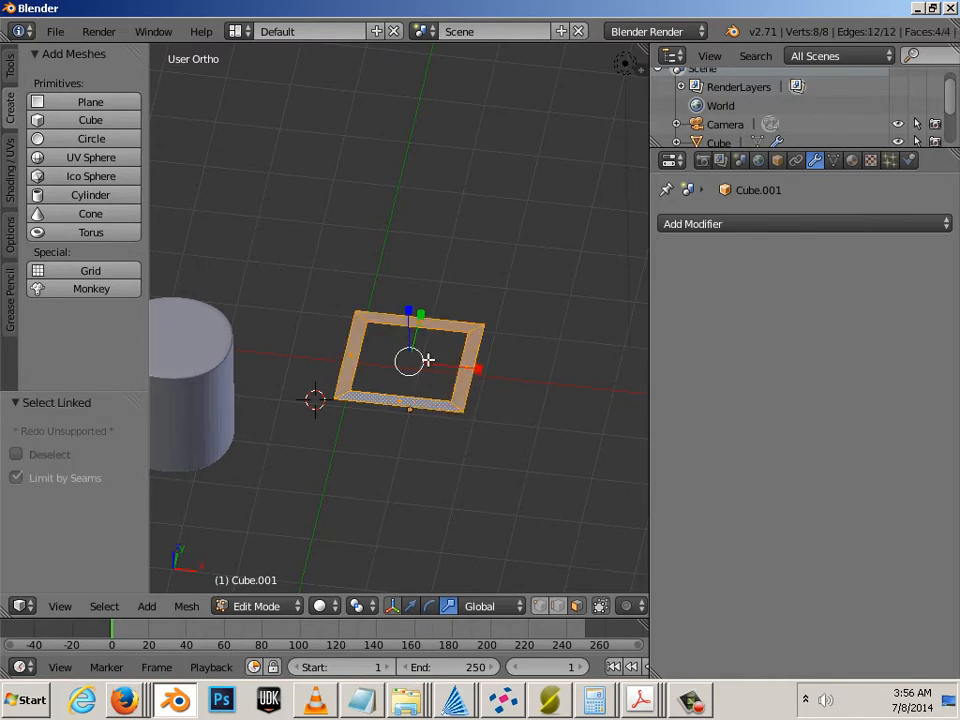
key(e)
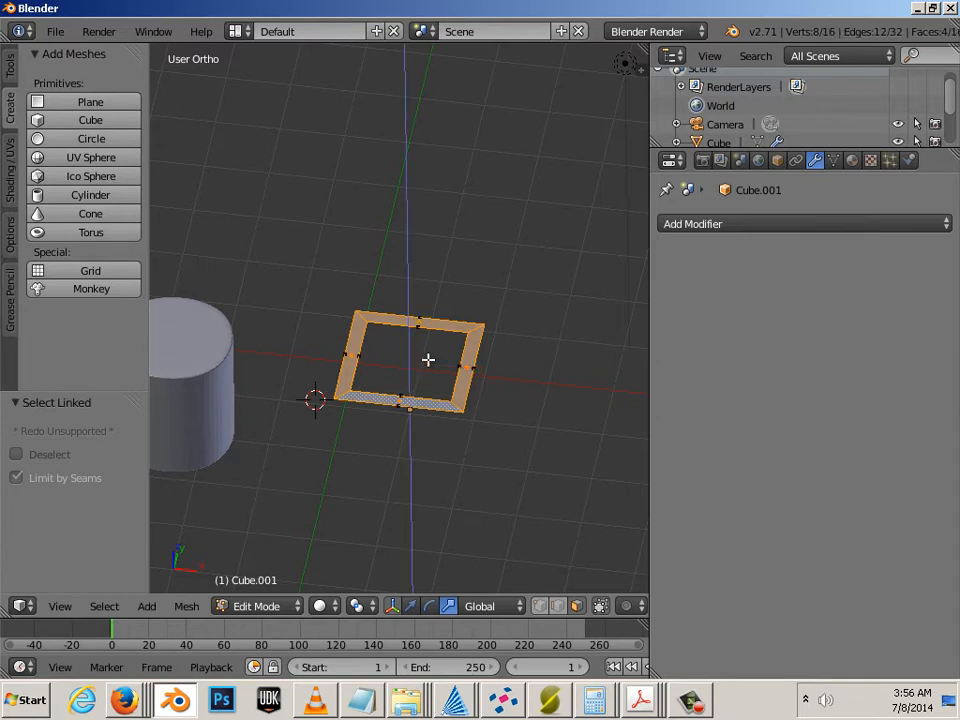
key(Escape)
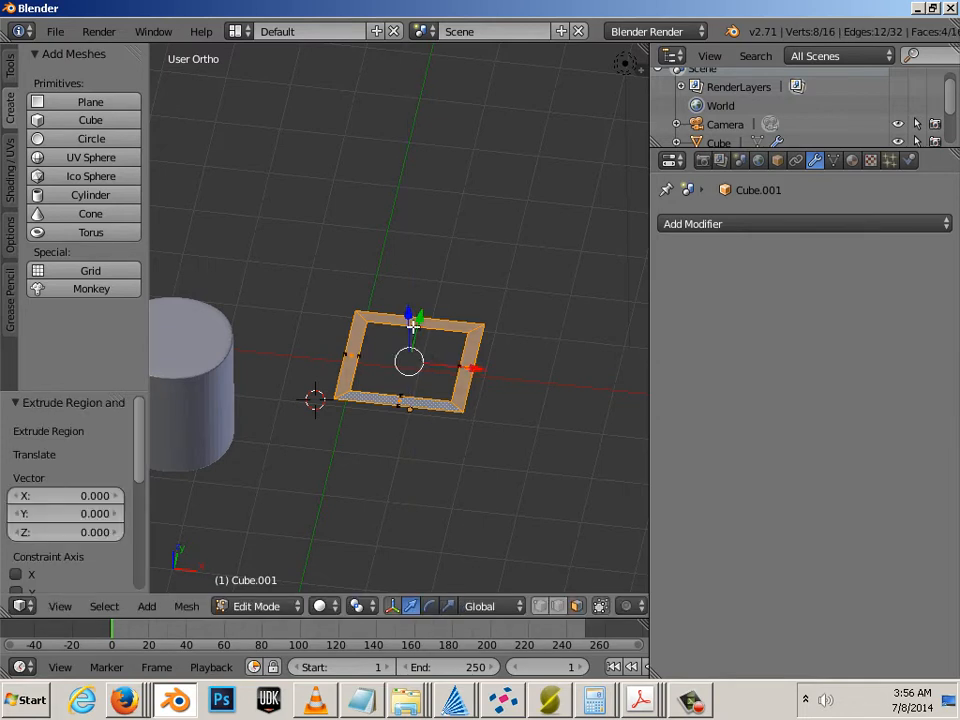
key(g)
key(z)
click(401, 194)
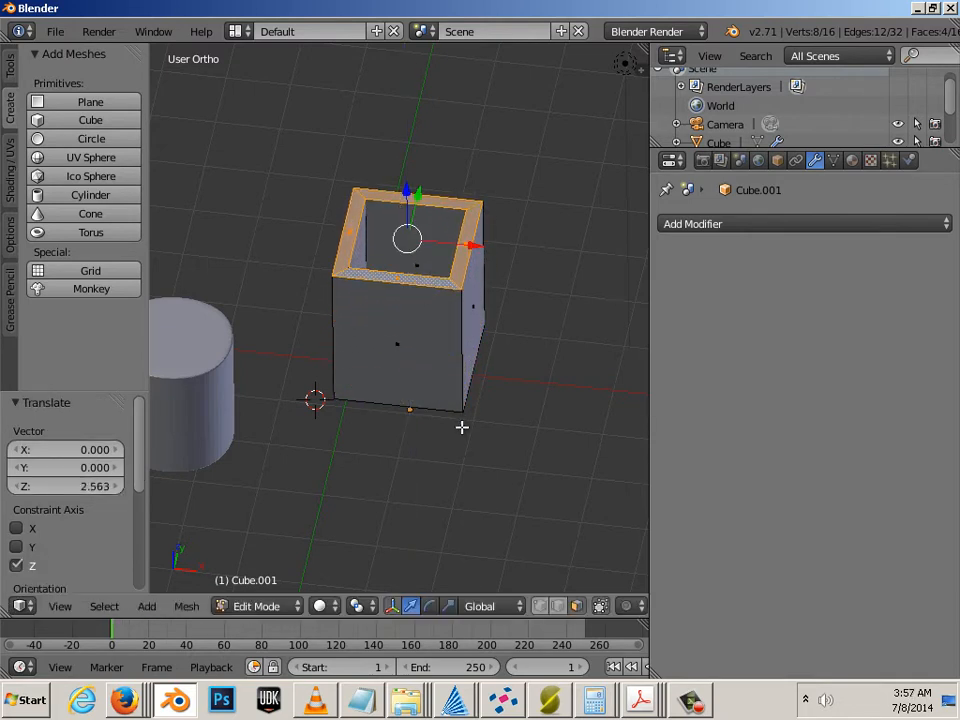
key(a)
key(Tab)
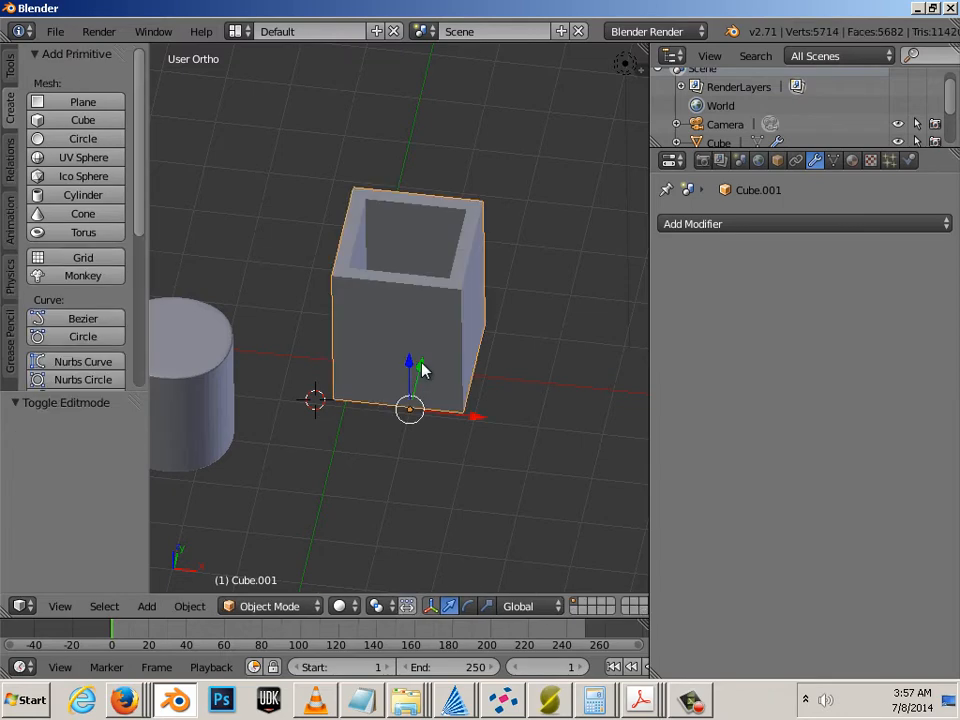
Step: Add a Multiresolution modifier to the hollow box and subdivide it twice
click(739, 221)
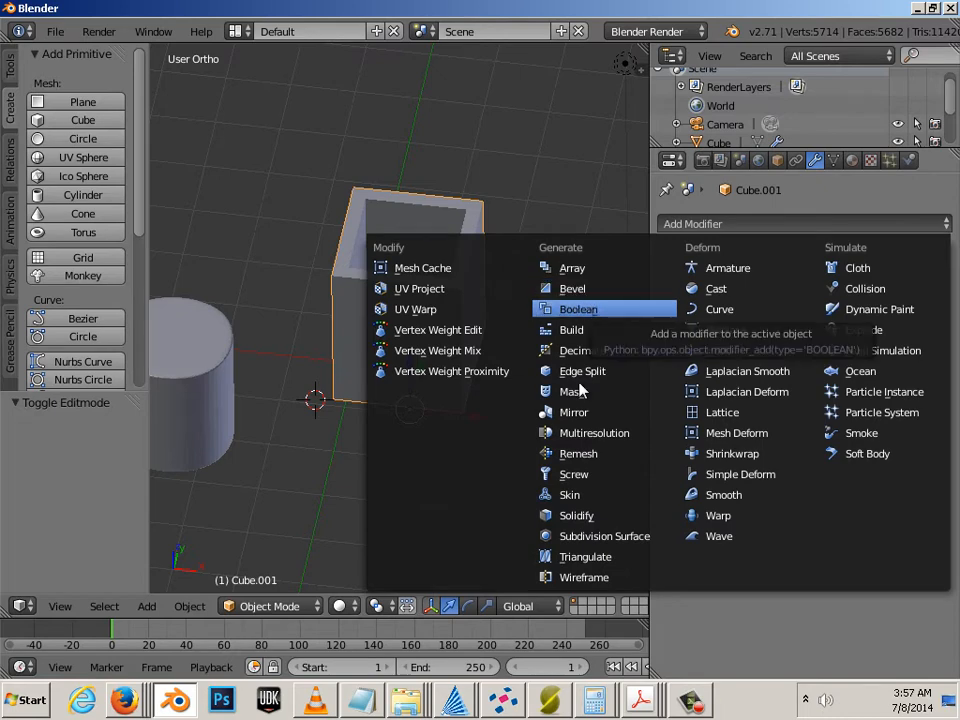
click(596, 435)
click(873, 337)
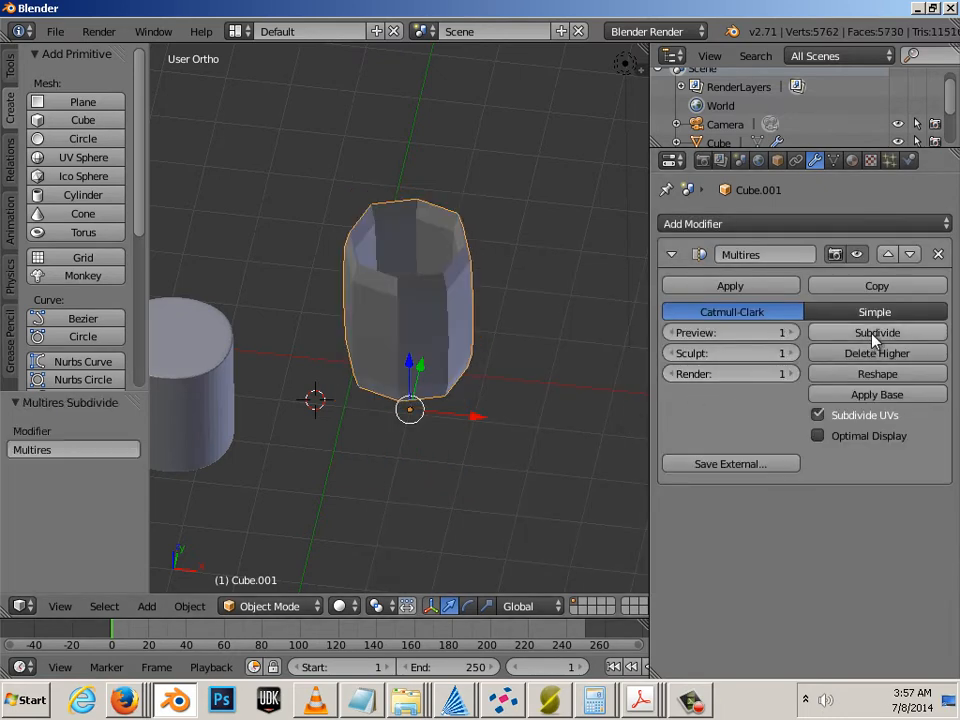
click(870, 336)
mouse_move(636, 343)
middle_down()
mouse_move(452, 360)
mouse_move(456, 420)
mouse_move(474, 386)
mouse_move(460, 390)
middle_up()
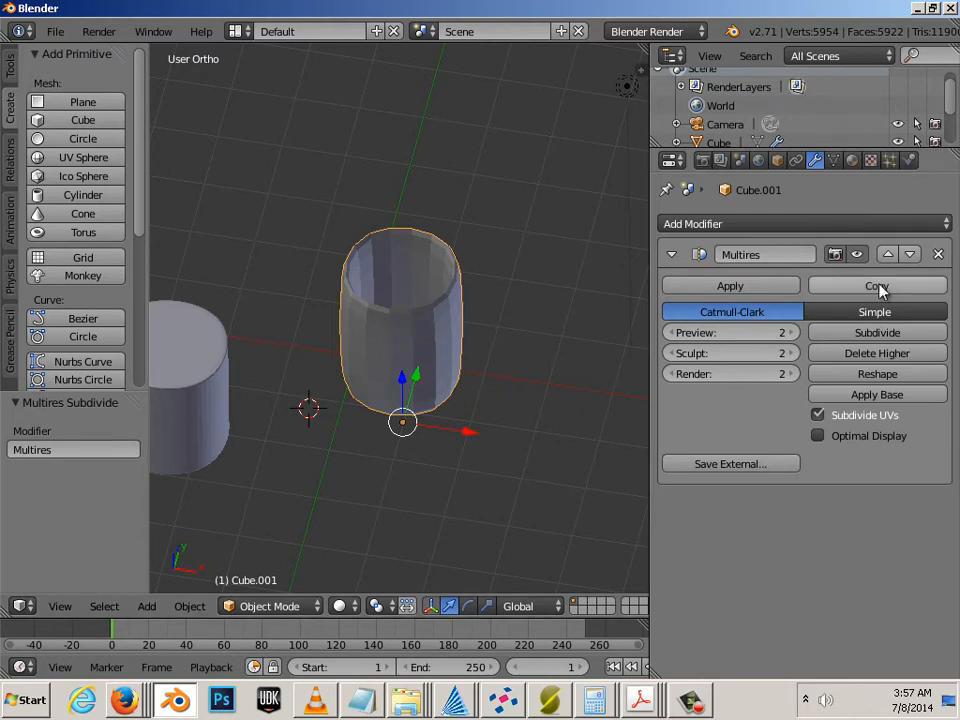
Step: Remove the Multires modifier from the hollow box and enter Edit Mode
click(938, 255)
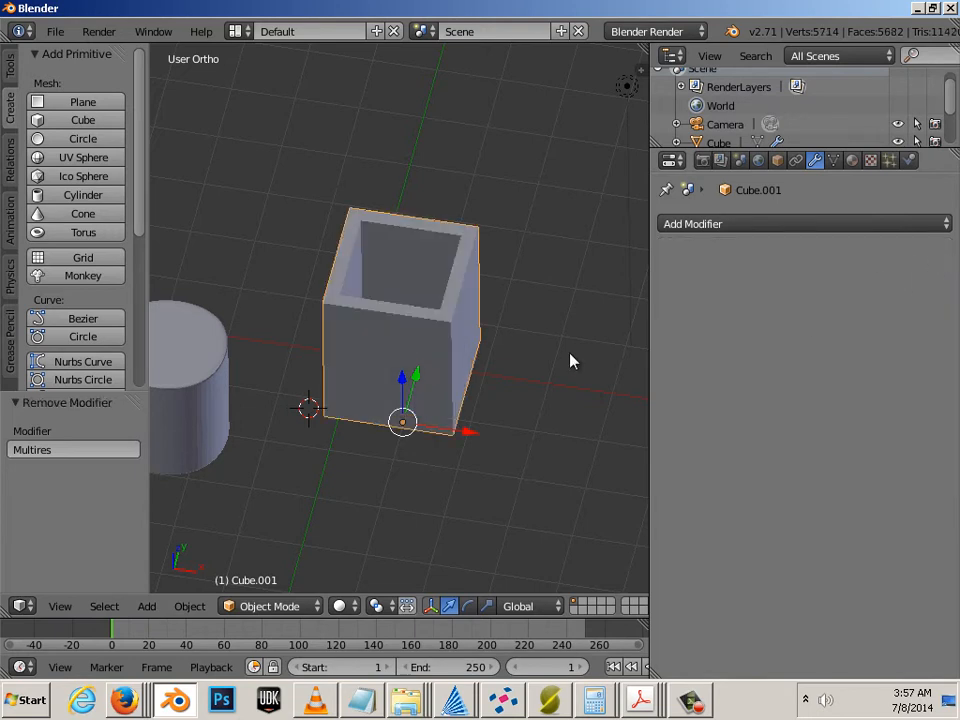
middle_drag(570, 360, 465, 400)
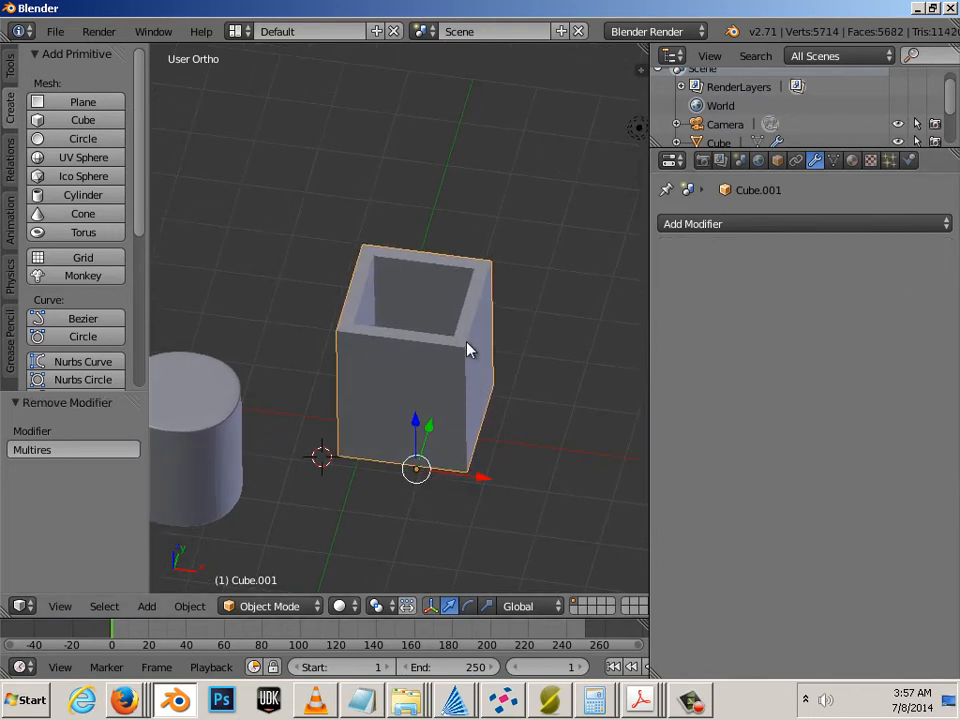
scroll(445, 348, up, 1)
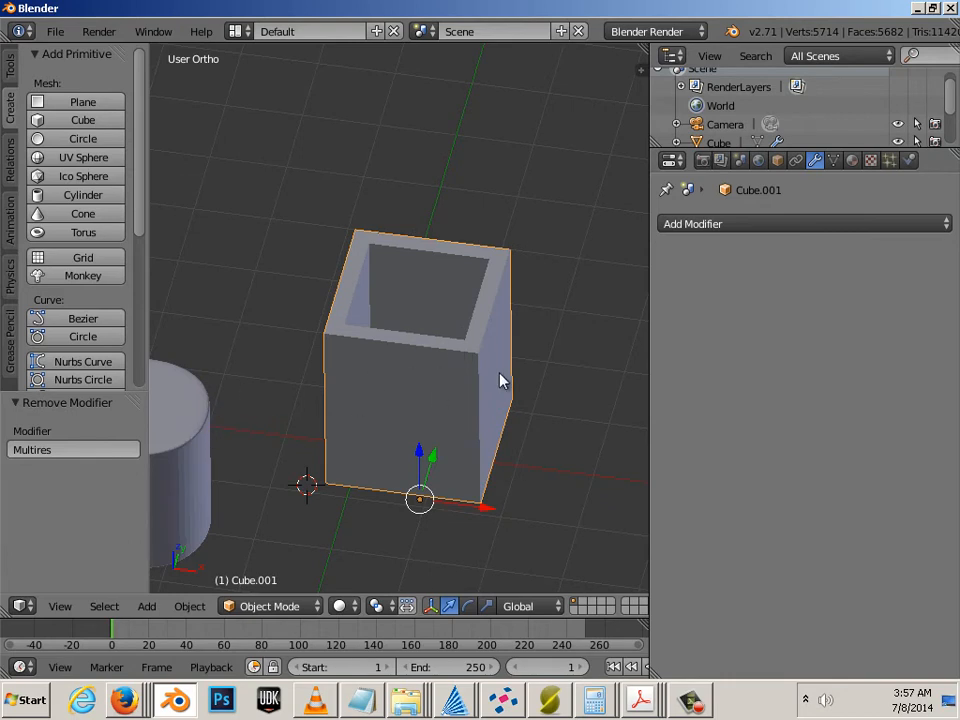
key(Tab)
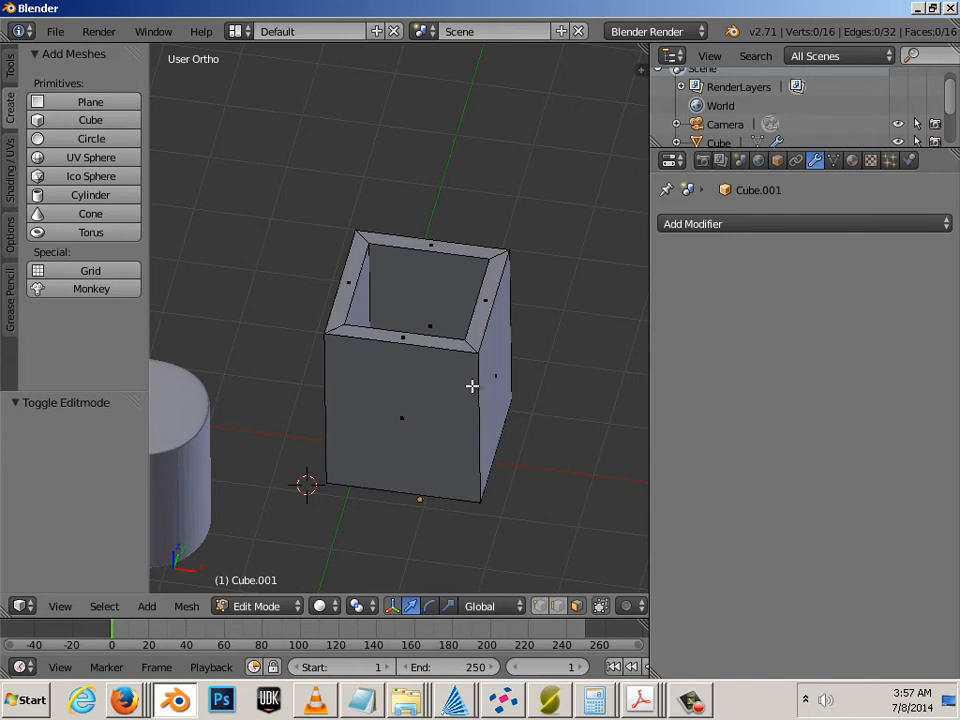
key(ctrl+r)
click(480, 381)
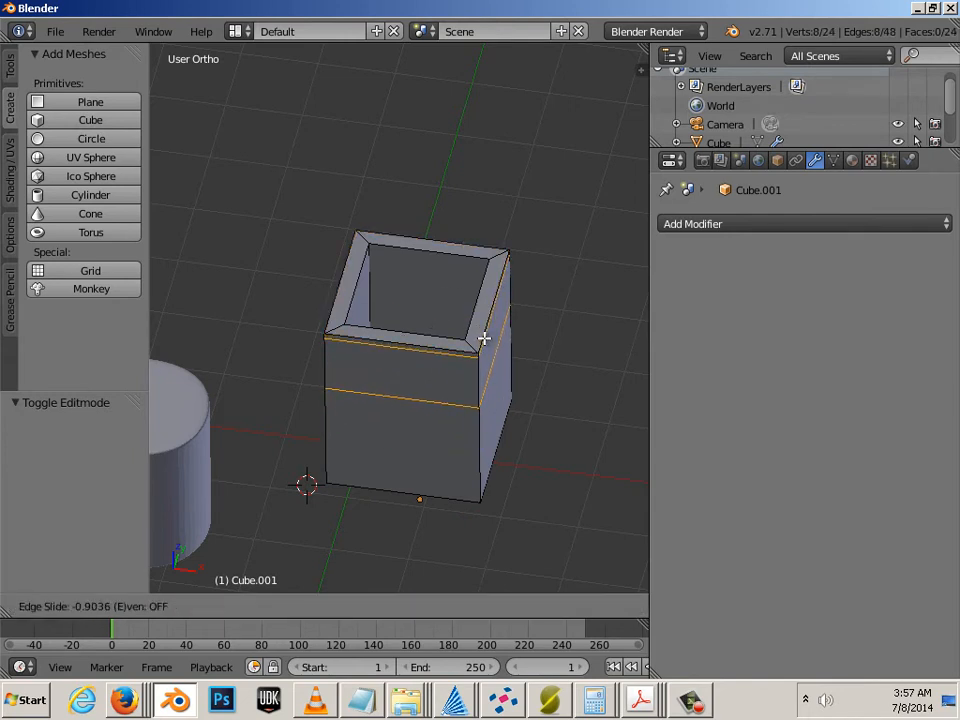
click(484, 338)
right_click(484, 338)
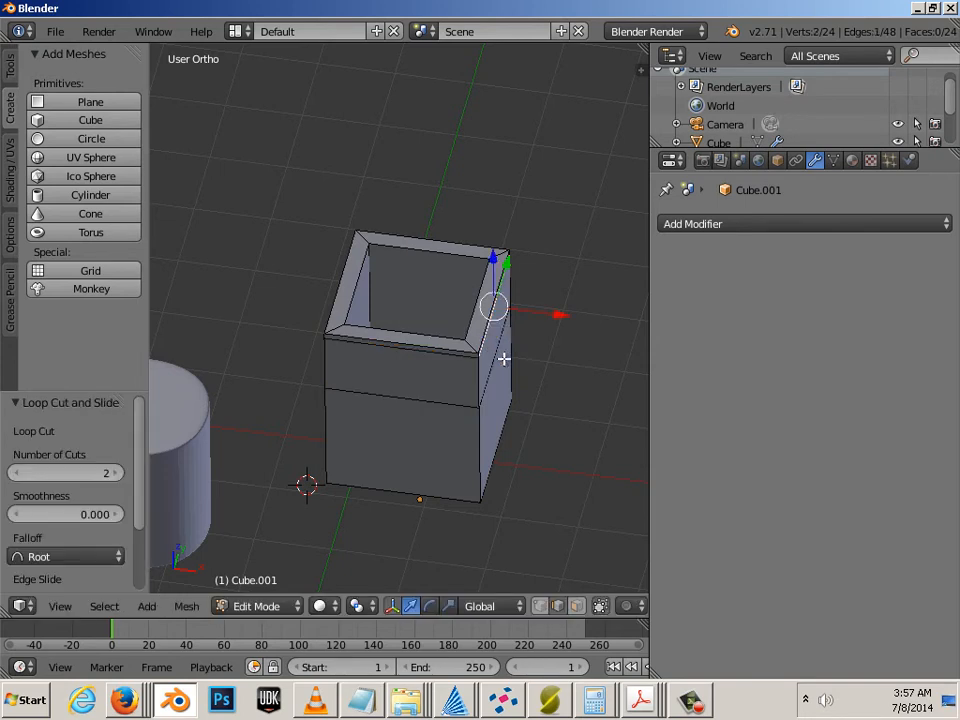
key(ctrl+z)
key(ctrl+z)
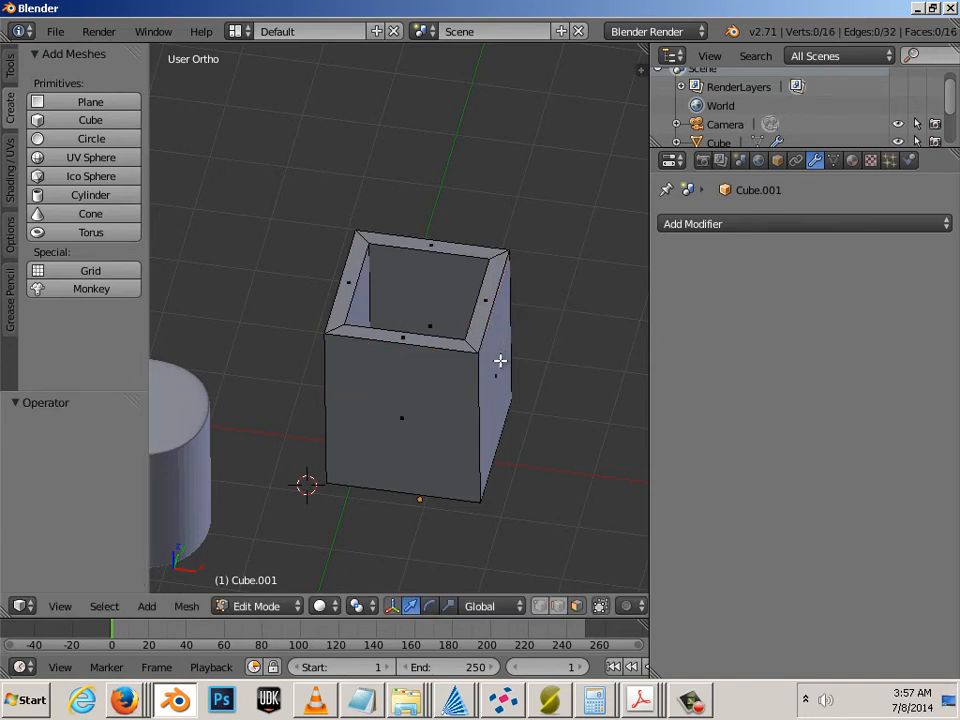
Step: Add a single horizontal loop cut around the hollow box's outer walls and slide it close to the top rim
key(ctrl+r)
click(500, 348)
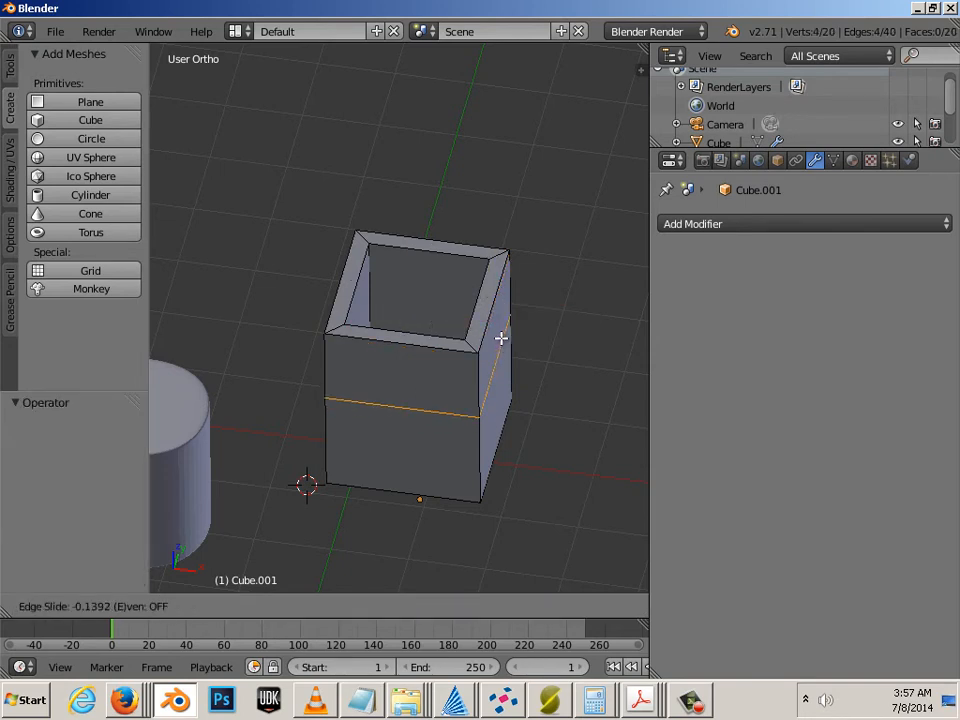
click(504, 288)
right_click(497, 465)
Step: Add a single horizontal loop cut around the hollow box's outer walls and slide it close to the base
key(ctrl+r)
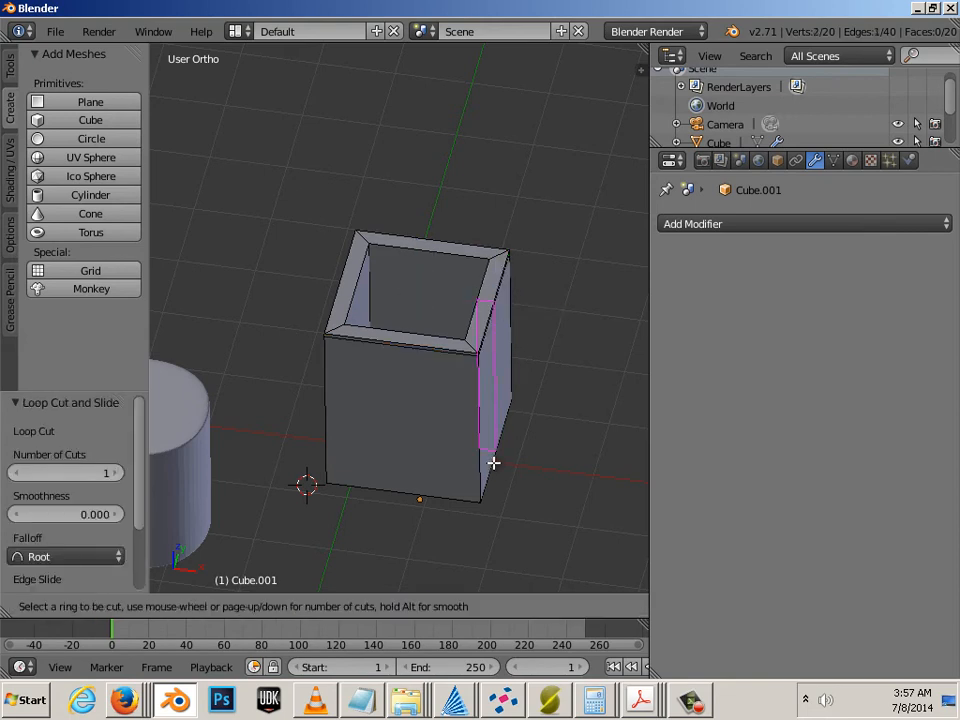
click(484, 456)
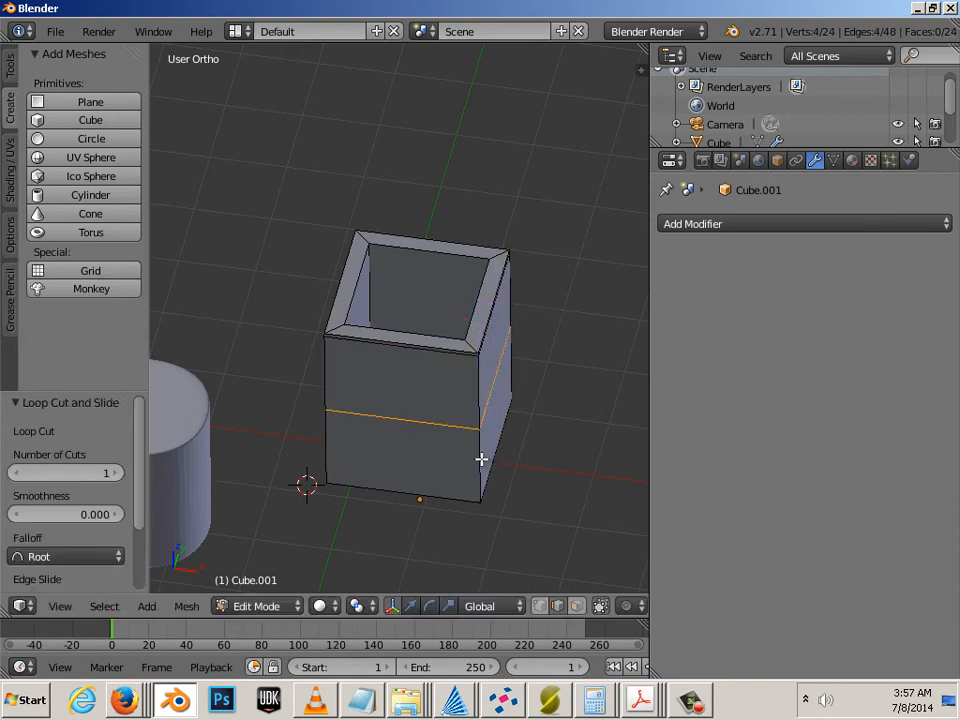
click(485, 524)
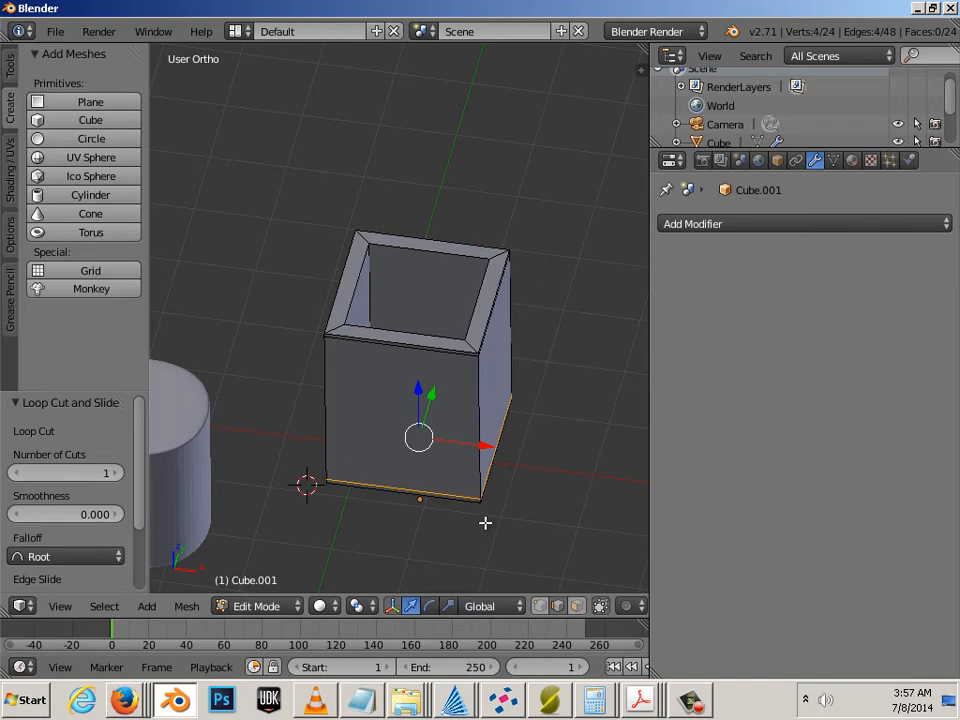
Step: Add two horizontal loop cuts around the box's inner walls, one close to the top rim and one slid about 0.93 toward the bottom
middle_drag(519, 454, 484, 512)
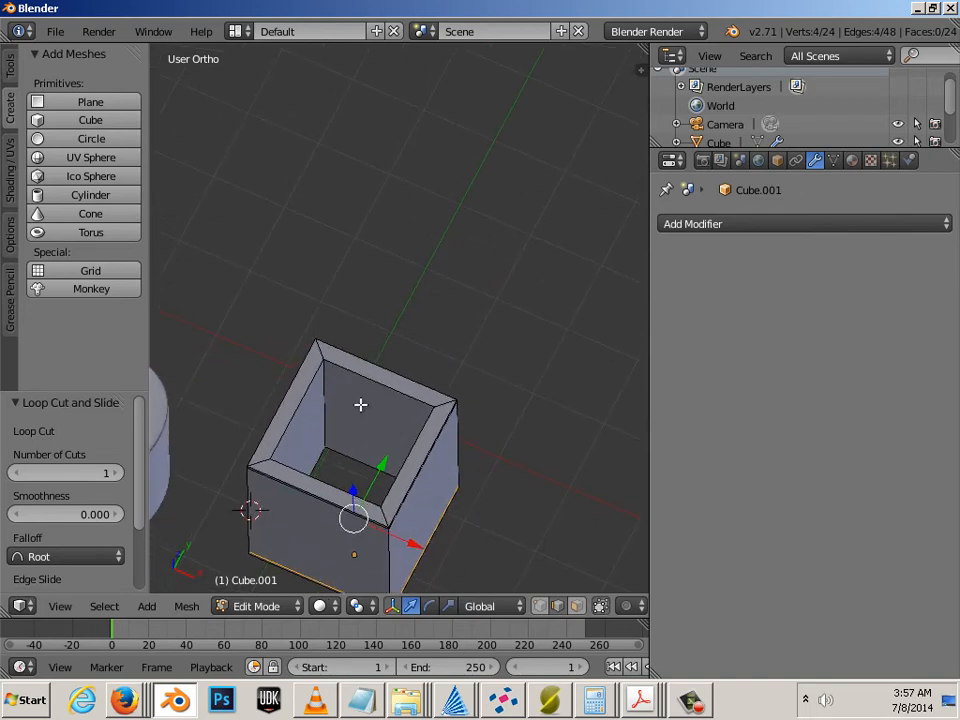
key(ctrl+r)
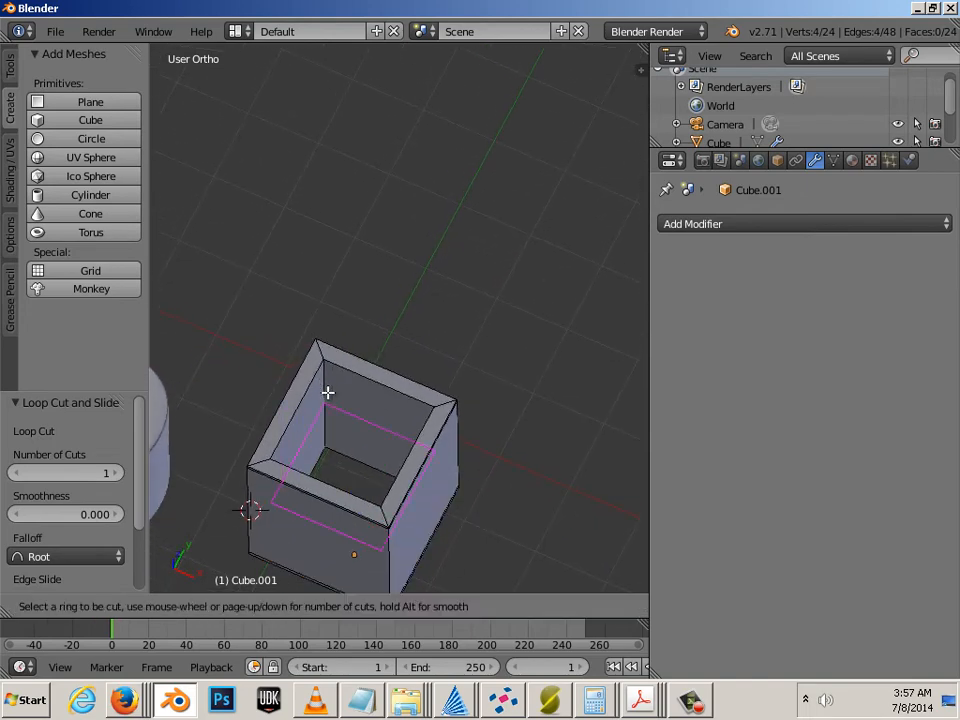
click(328, 390)
click(334, 352)
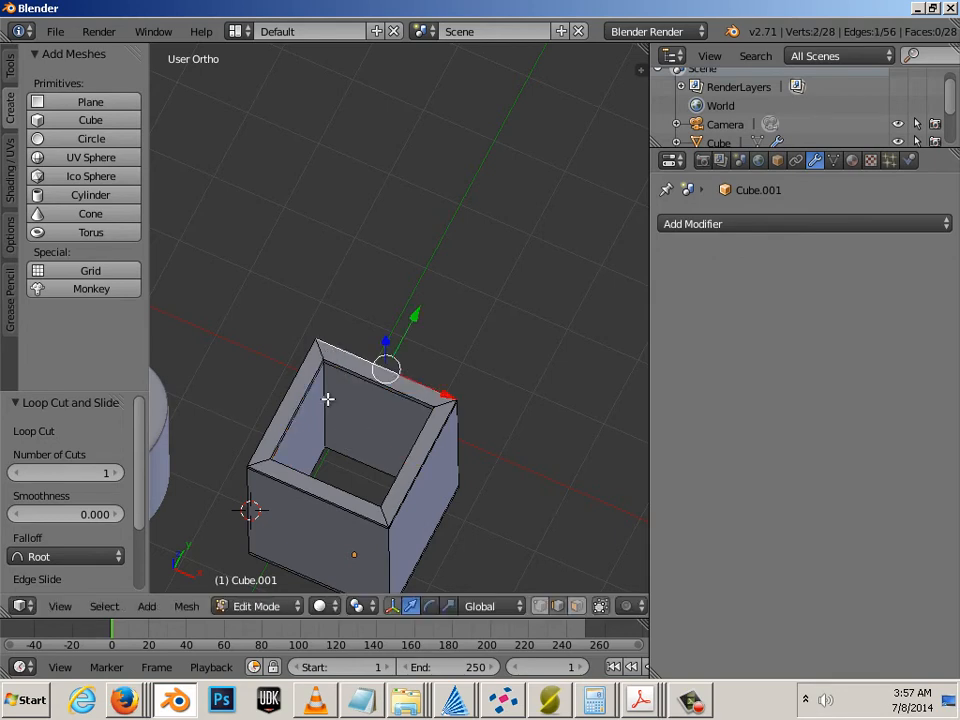
key(ctrl+r)
click(327, 402)
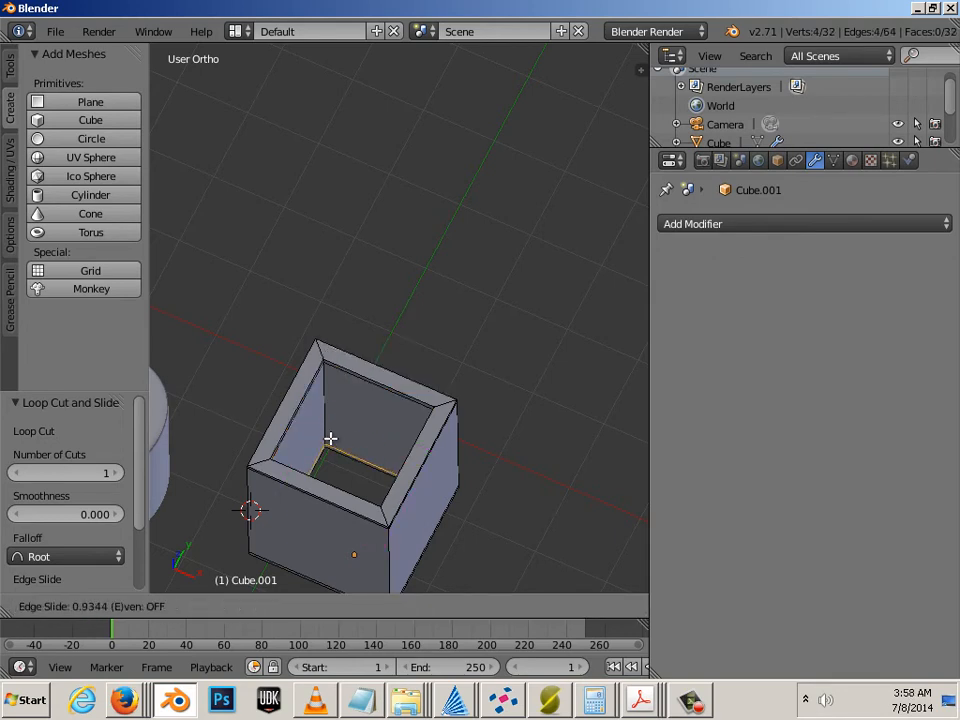
click(330, 438)
right_click(330, 438)
scroll(411, 463, down, 2)
middle_drag(346, 457, 422, 409)
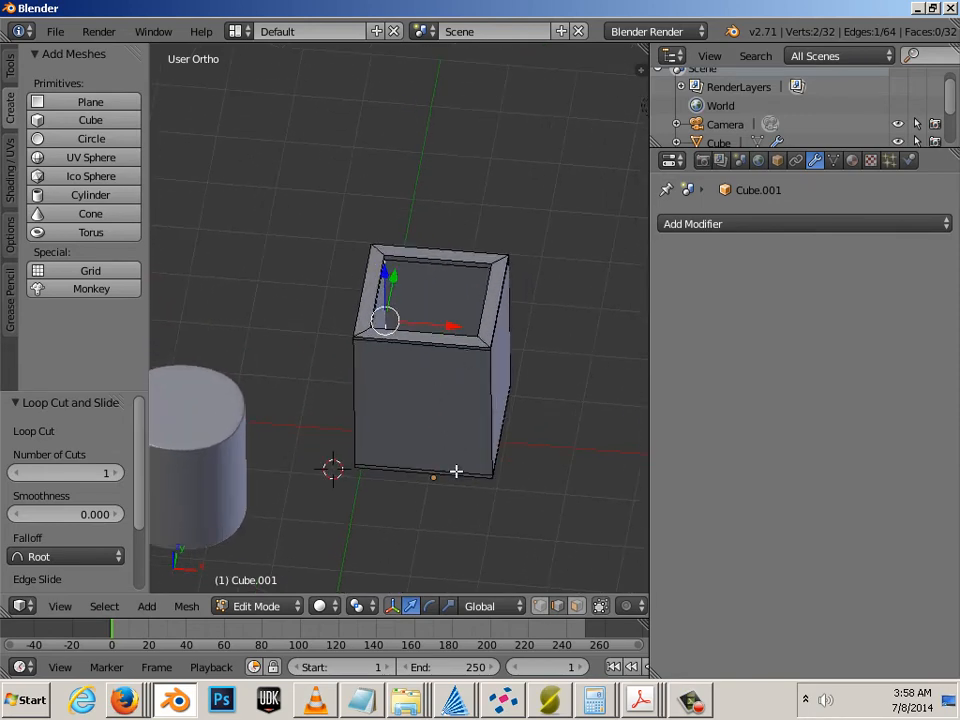
Step: Return to Object Mode, add a Multiresolution modifier to the hollow box and subdivide it three times
middle_drag(450, 465, 345, 510)
scroll(437, 496, up, 1)
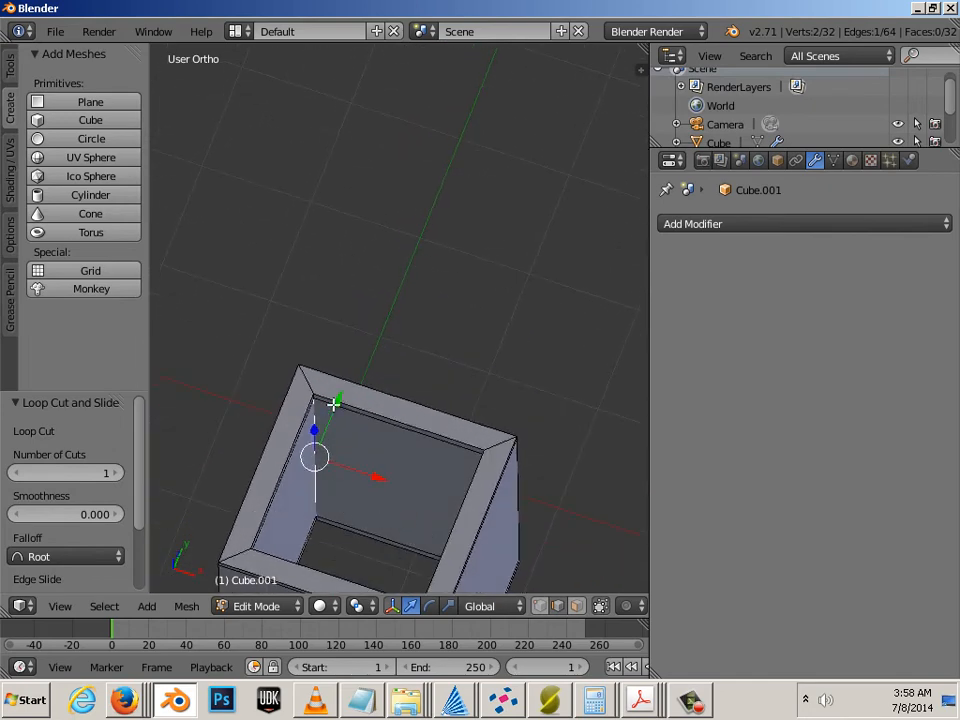
scroll(347, 400, down, 3)
key(Tab)
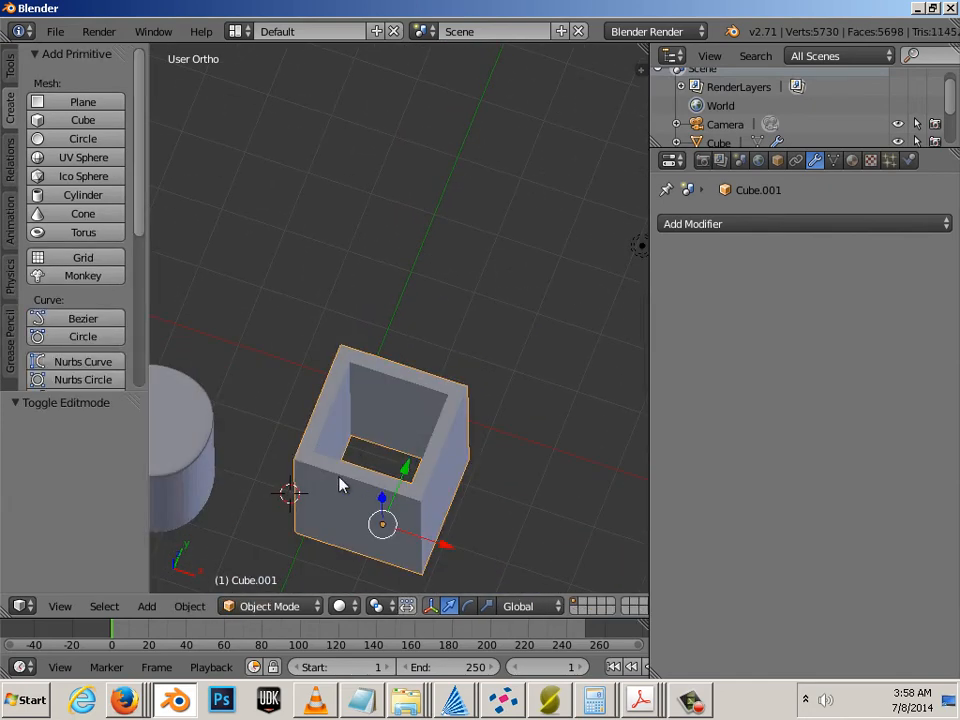
middle_drag(339, 484, 420, 385)
click(727, 225)
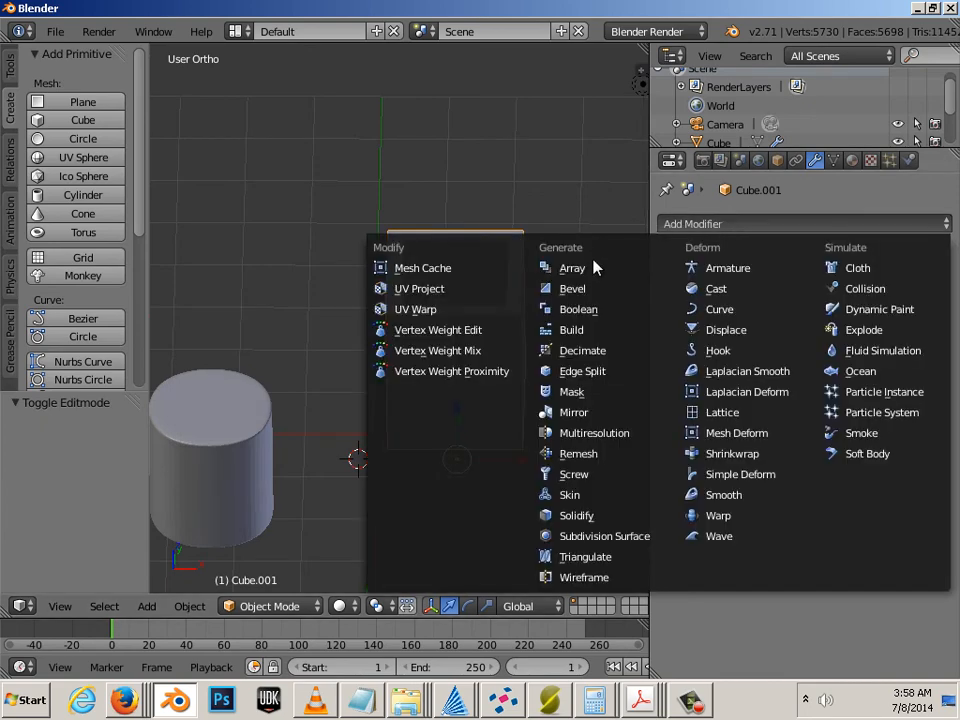
click(606, 433)
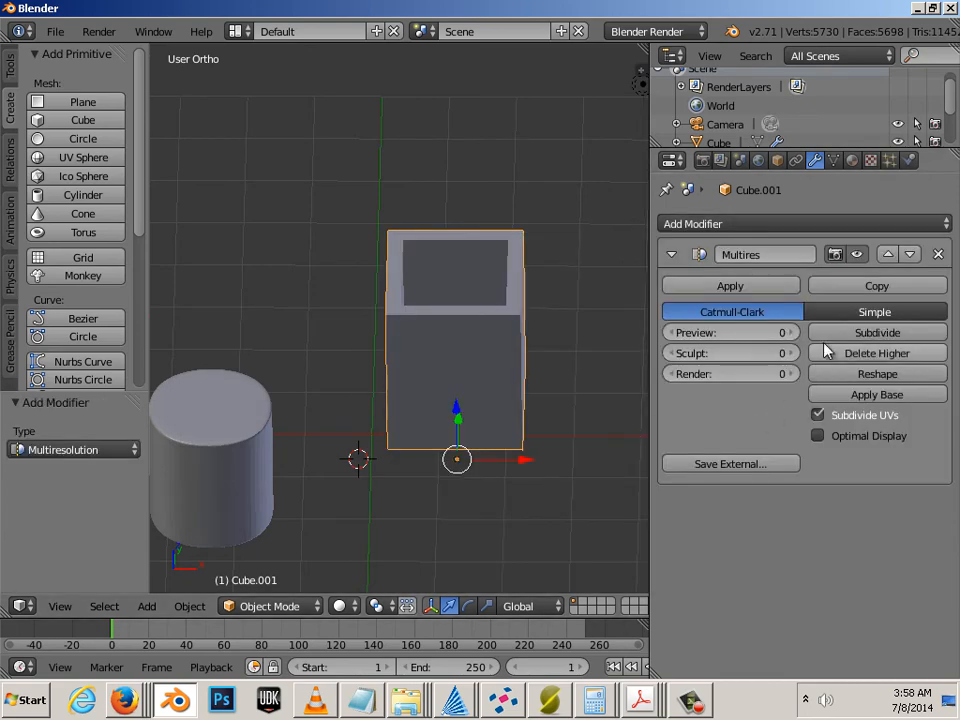
click(831, 334)
click(831, 336)
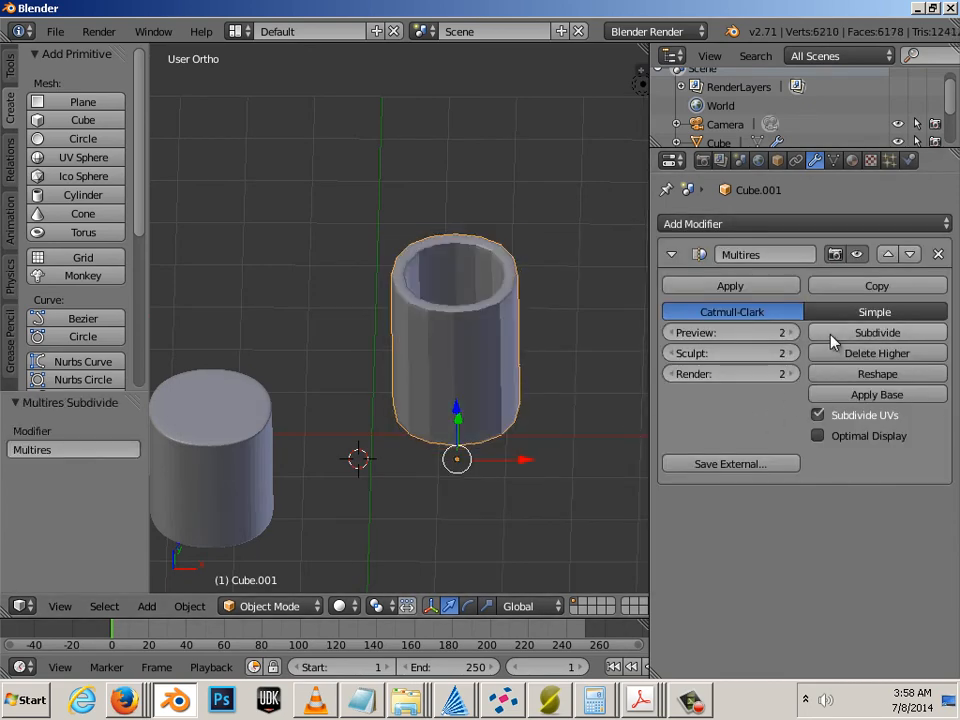
click(831, 335)
Step: Scale the hollow tube by 0.273 along Z to flatten it into a low ring
key(a)
right_click(508, 355)
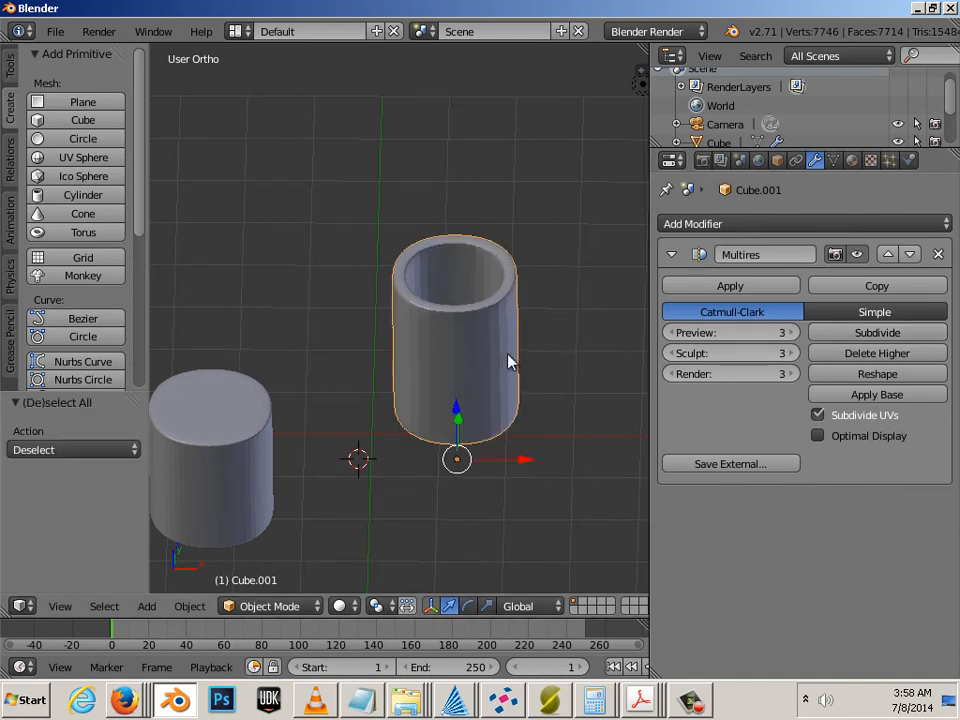
key(ctrl+alt+s)
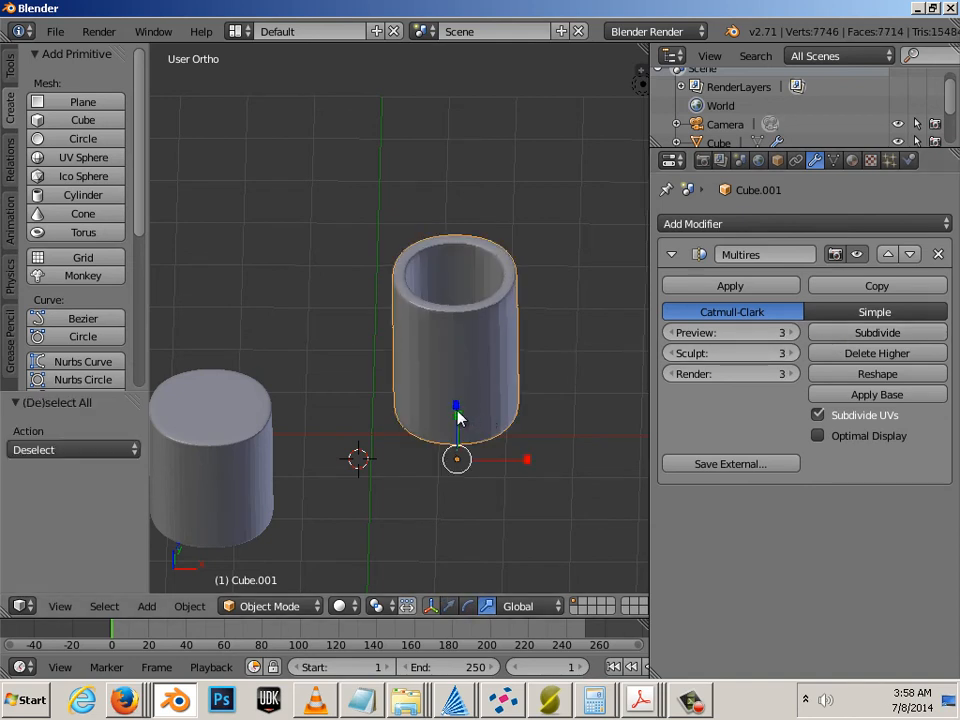
middle_drag(458, 418, 328, 334)
drag(337, 364, 328, 422)
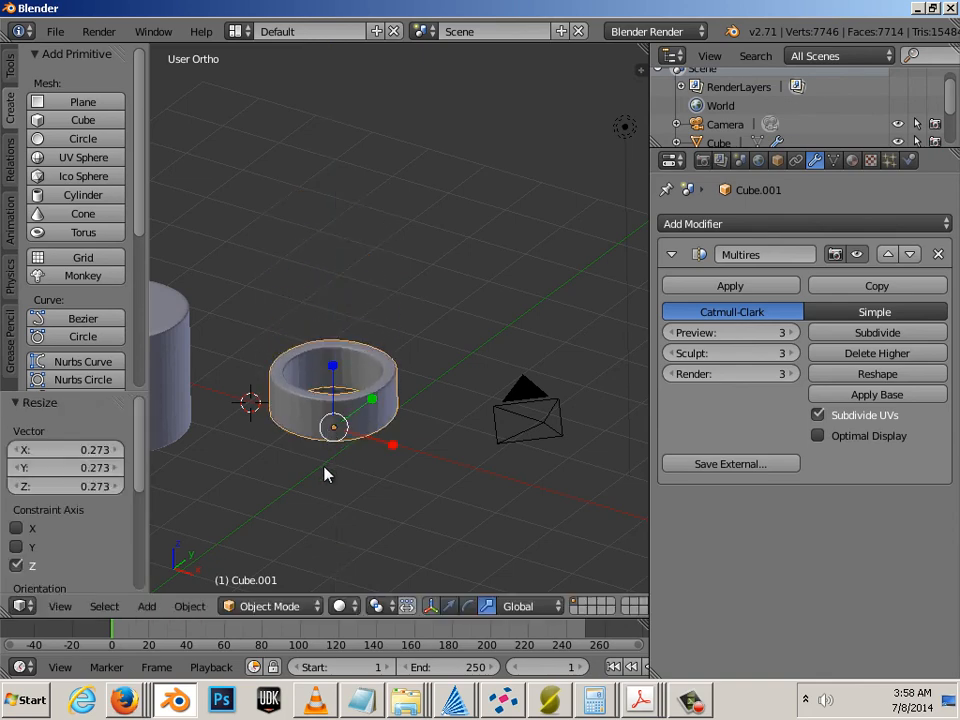
Step: In Edit Mode, select the outer edge loop just below the top rim and raise it 0.013 along Z
key(a)
scroll(287, 480, up, 10)
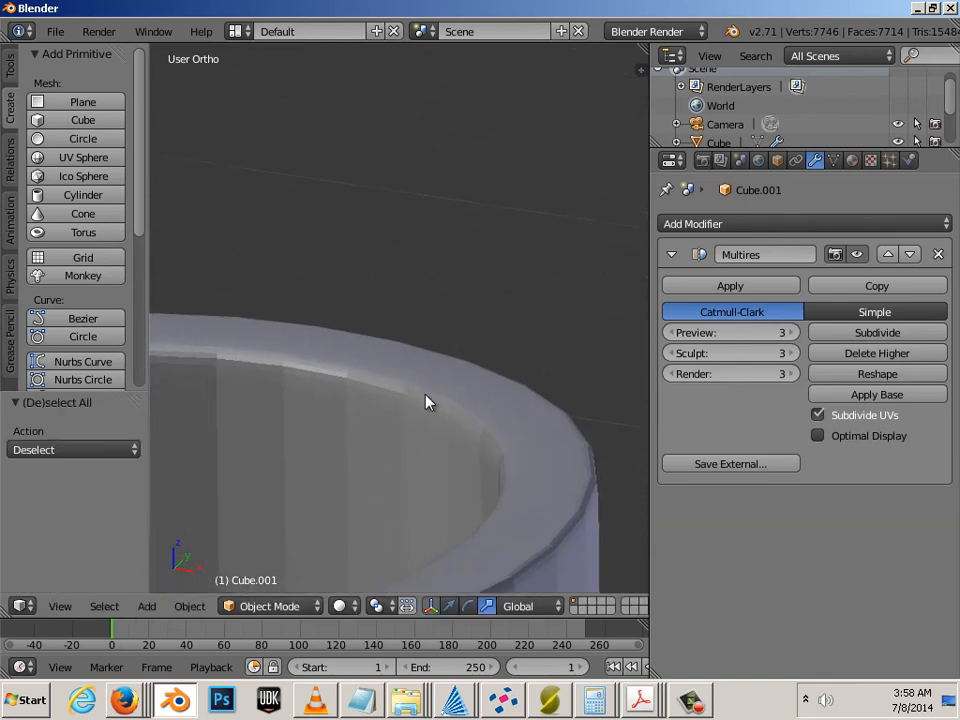
middle_drag(426, 401, 530, 348)
right_click(546, 385)
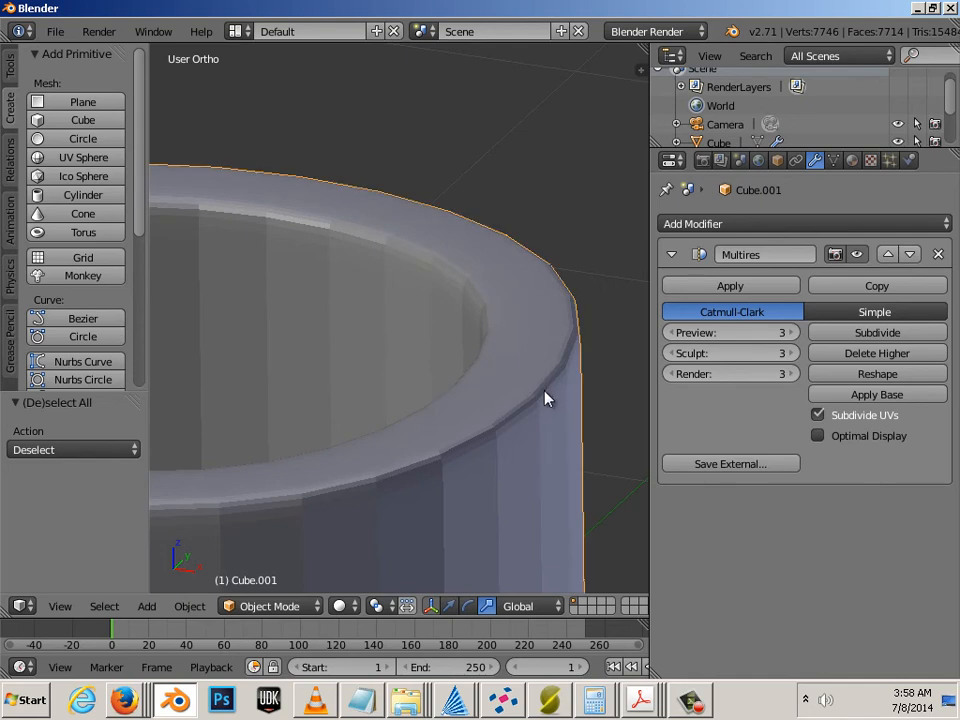
key(Tab)
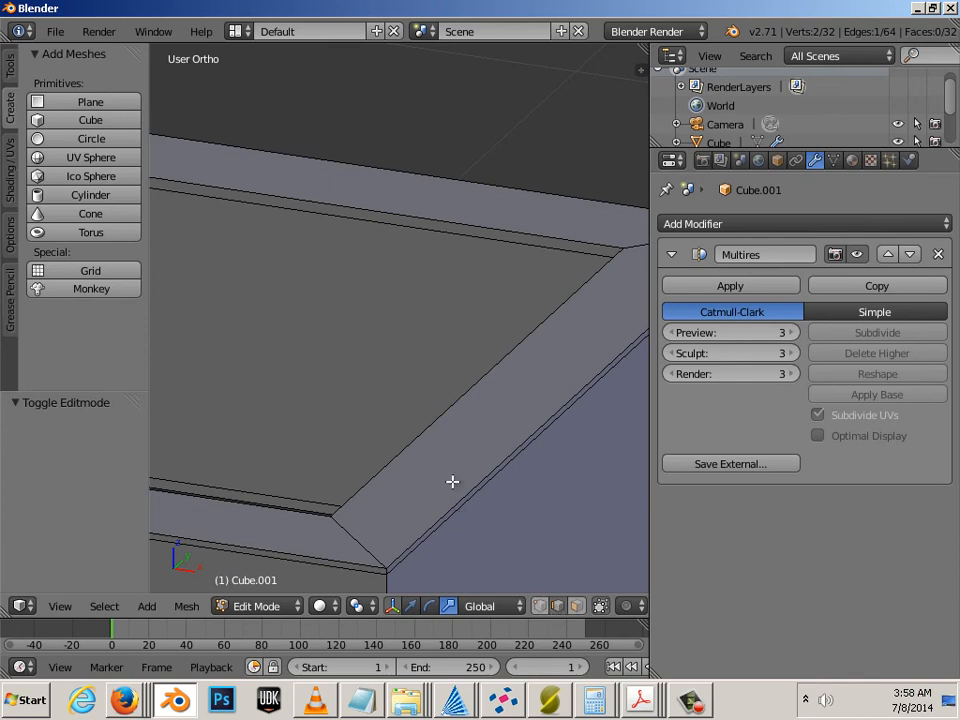
right_click(462, 505)
alt+right_click(462, 505)
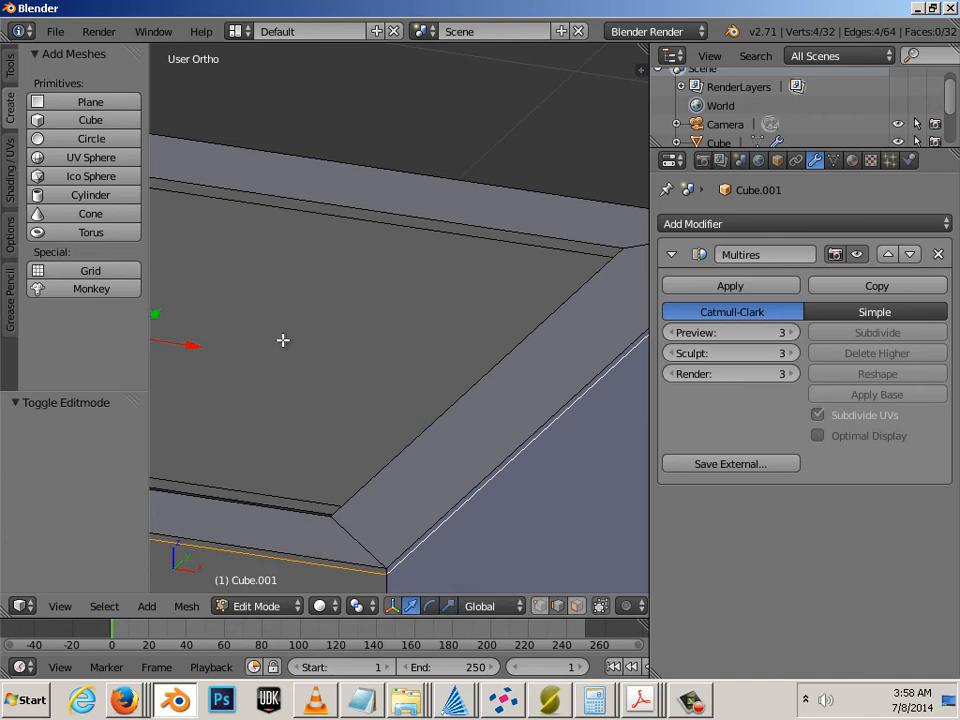
middle_drag(281, 339, 238, 320)
drag(175, 268, 177, 268)
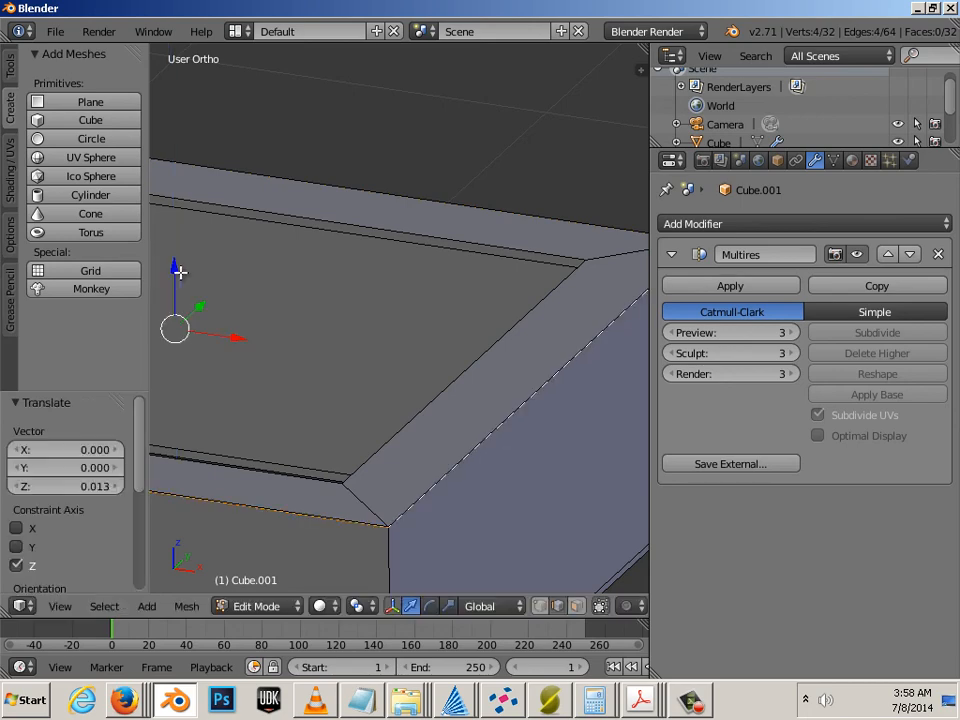
Step: Switch repeatedly between Object Mode and Edit Mode to compare the ring's smoothed outer rim with its base mesh
key(Tab)
key(Tab)
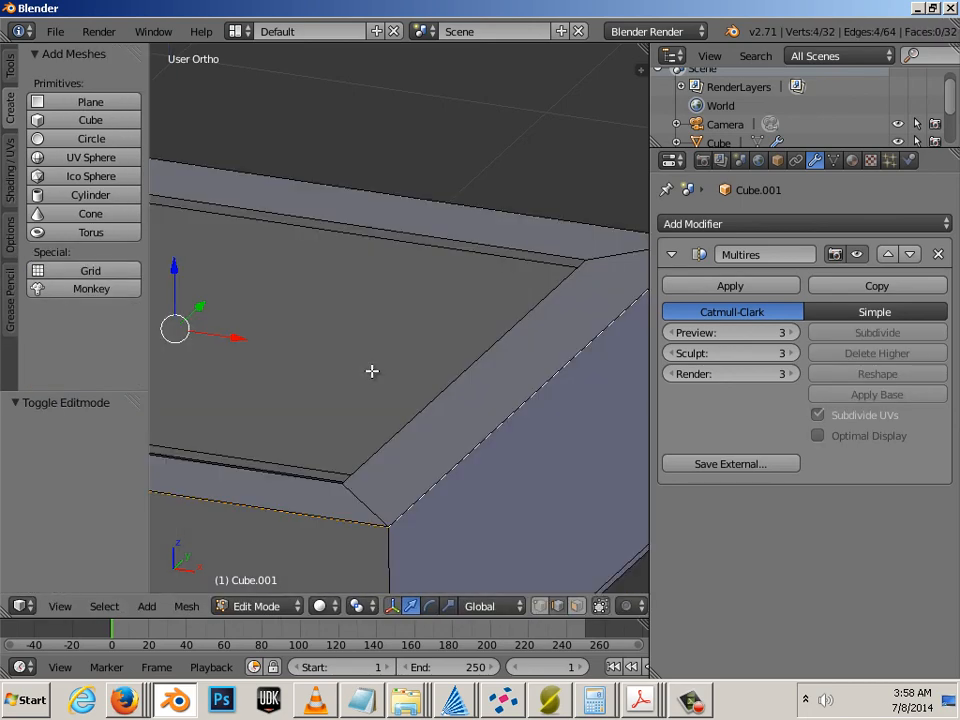
key(Tab)
key(Tab)
key(Tab)
key(Tab)
Step: Select the inner-wall edge loop just below the top rim and raise it 0.023 along Z
right_click(495, 257)
alt+right_click(495, 257)
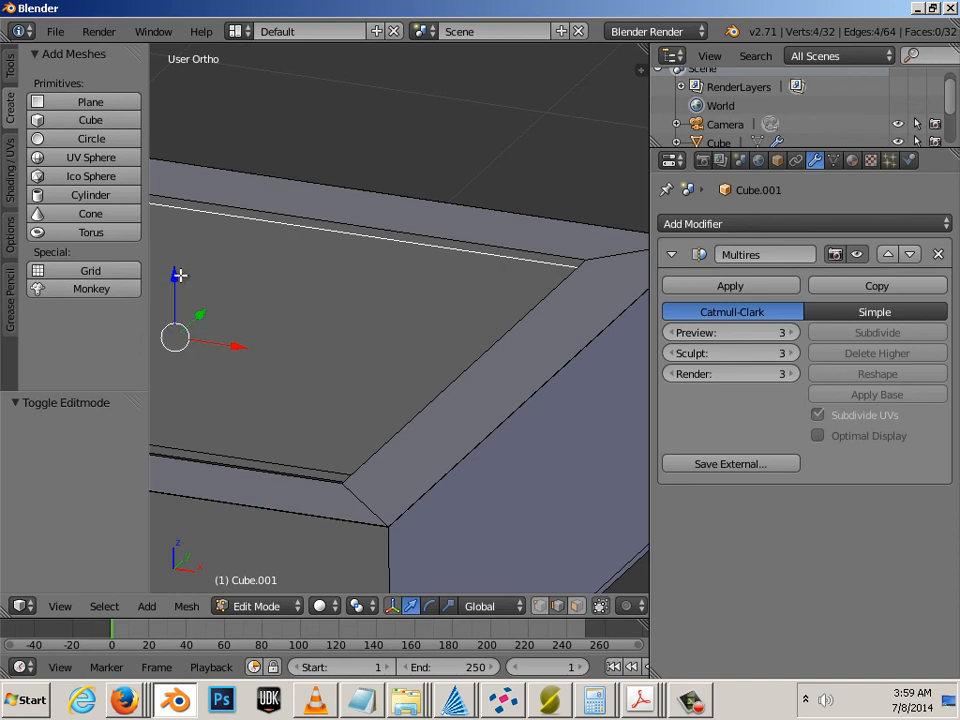
key(g)
key(z)
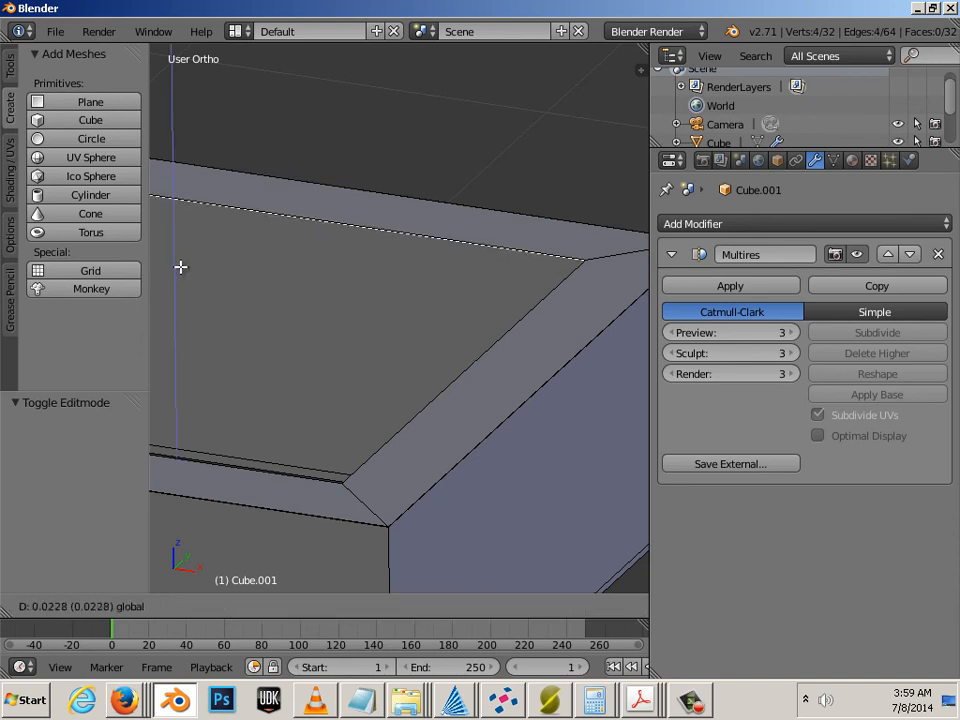
click(180, 267)
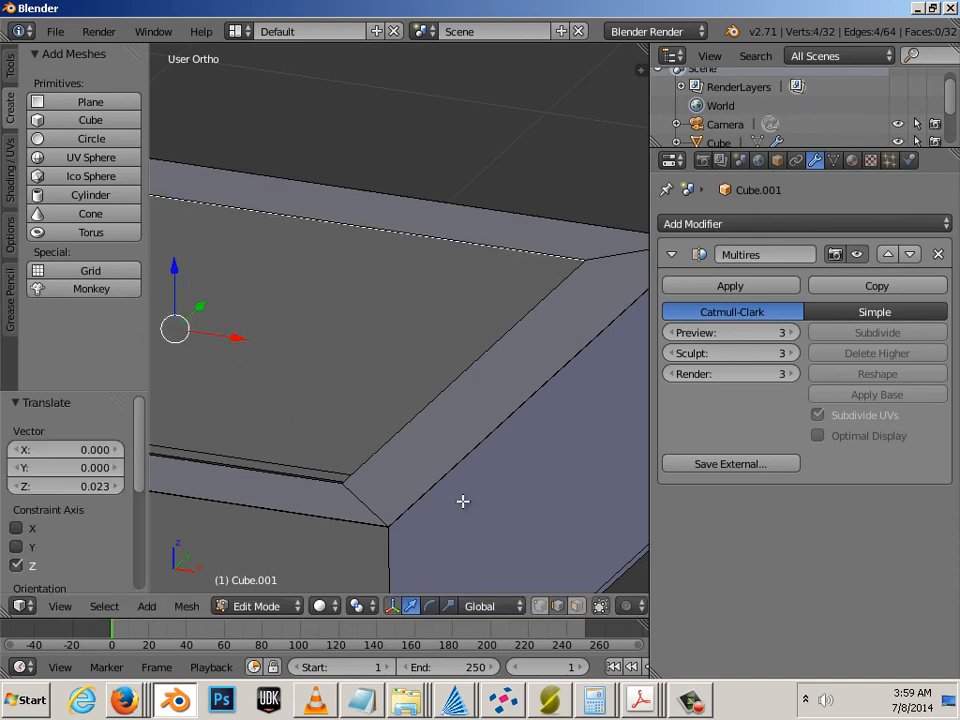
Step: Add another loop cut around the outer walls and slide it about -0.97, right beneath the top rim
key(ctrl+r)
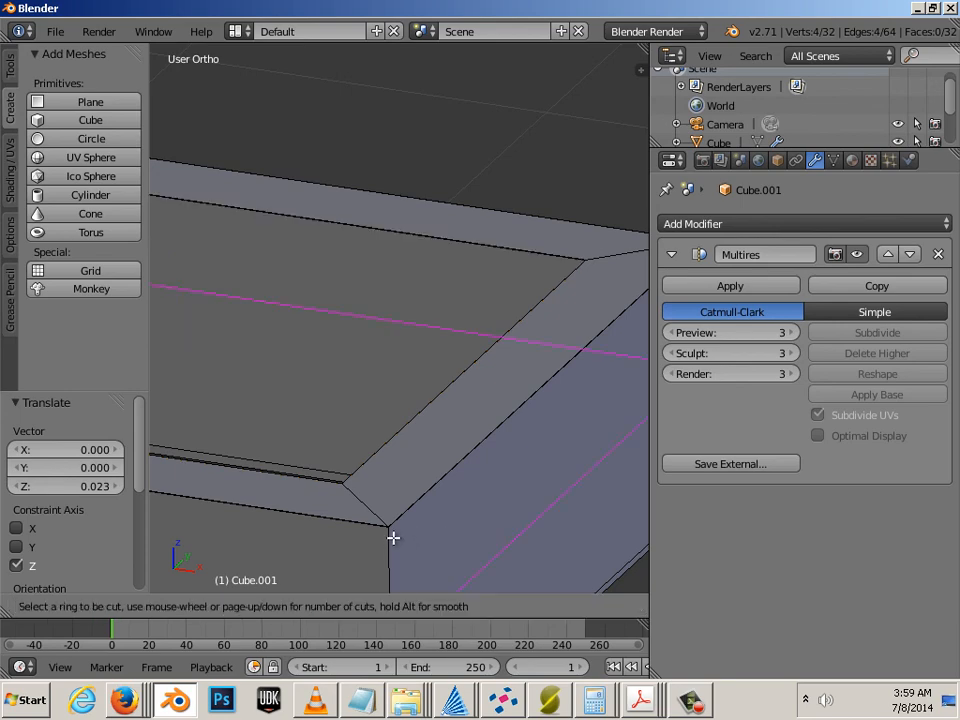
click(392, 536)
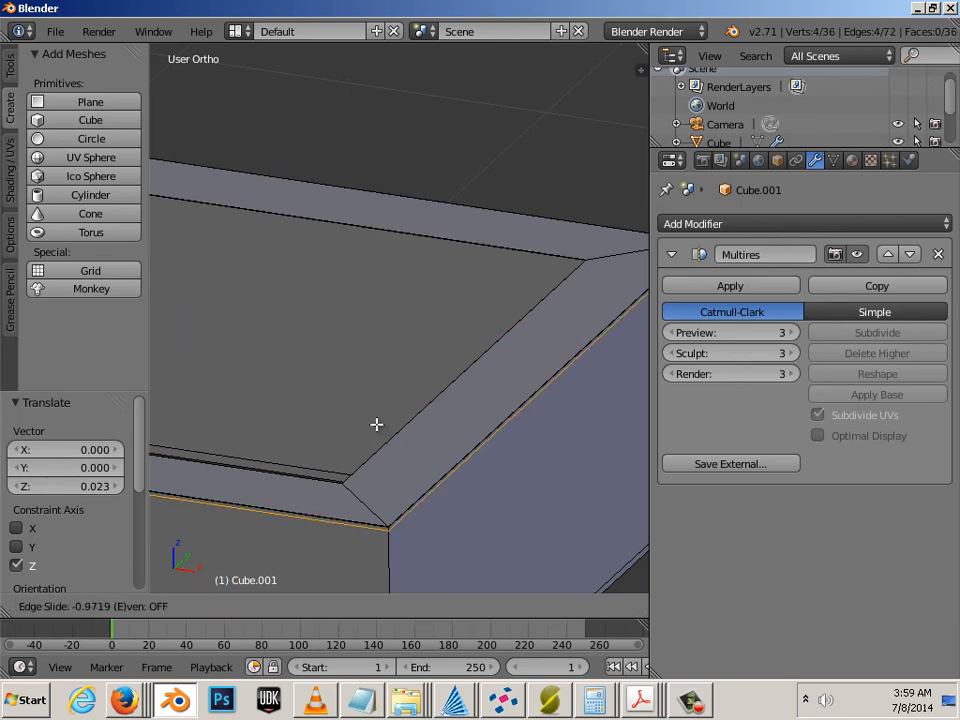
click(376, 424)
right_click(380, 390)
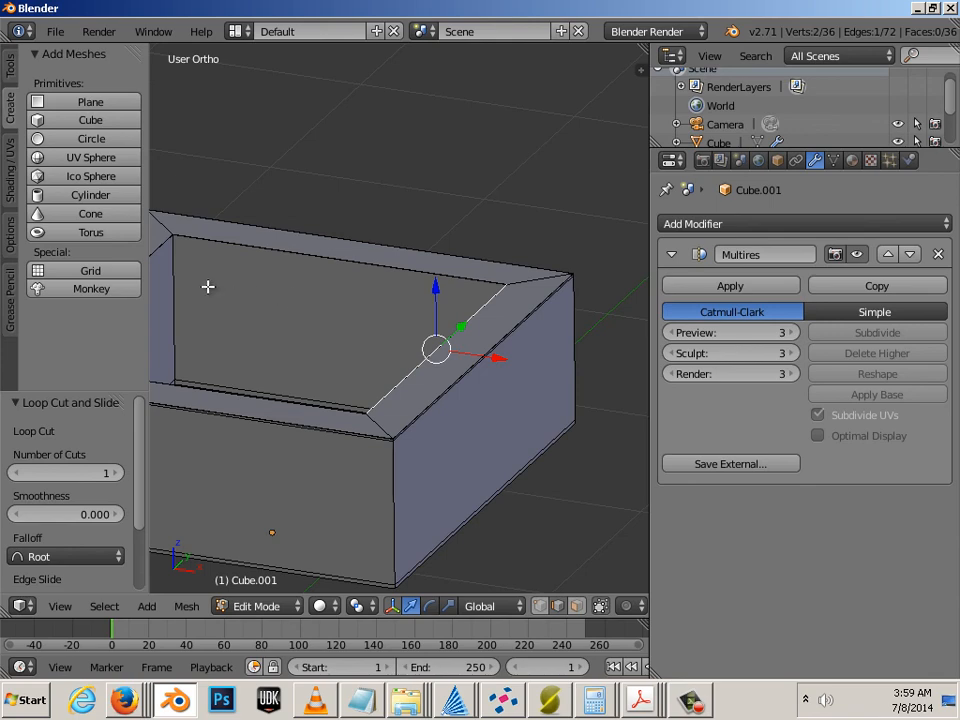
Step: Add another horizontal loop cut around the inner walls and slide it up close to the top rim
key(ctrl+r)
click(186, 279)
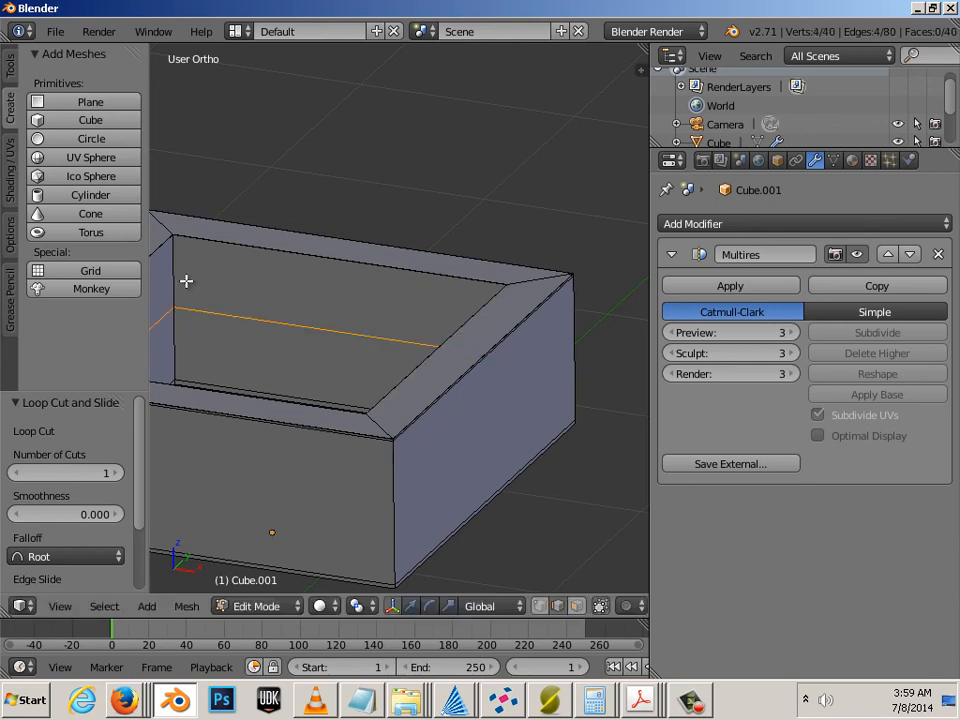
click(185, 216)
right_click(185, 216)
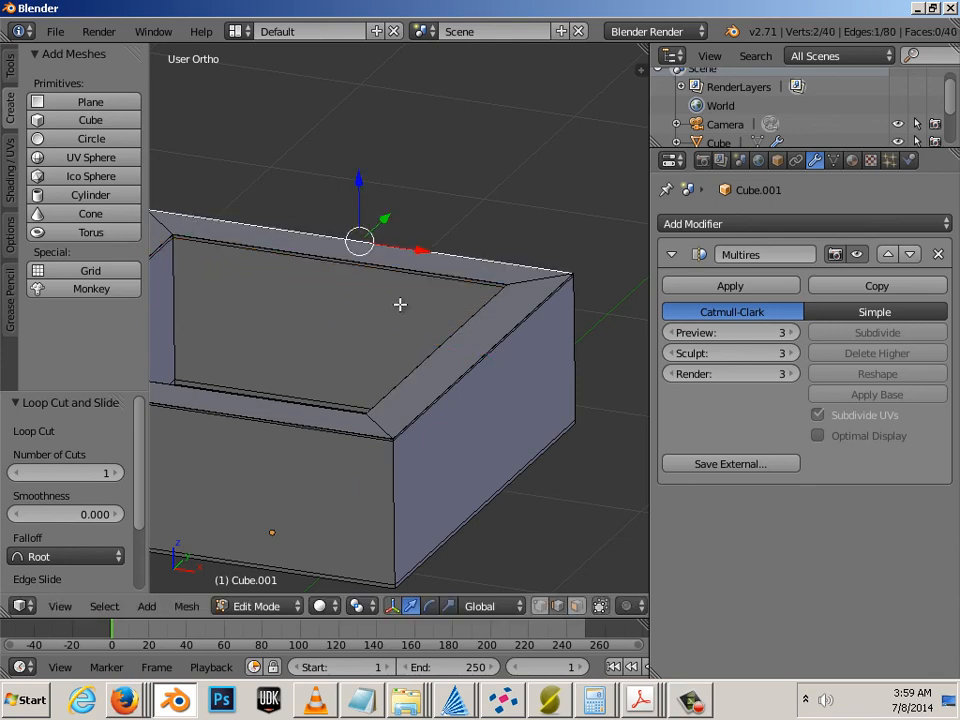
Step: Return to Object Mode, examine the ring's rim edges and compare the ring with the neighbouring cylinders
key(Tab)
scroll(407, 336, up, 2)
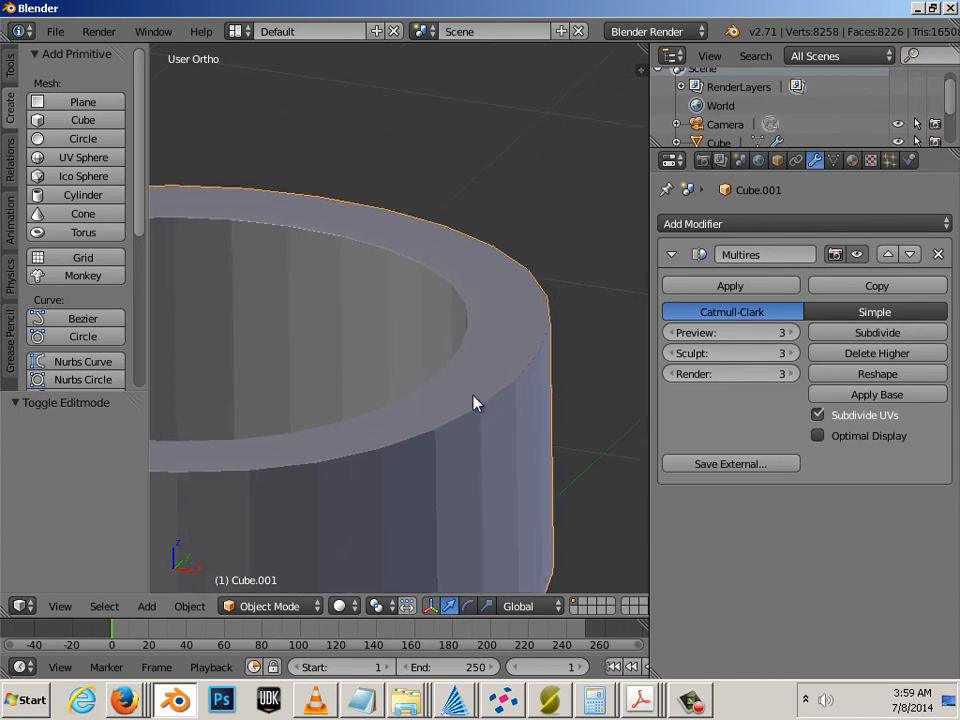
scroll(476, 400, down, 6)
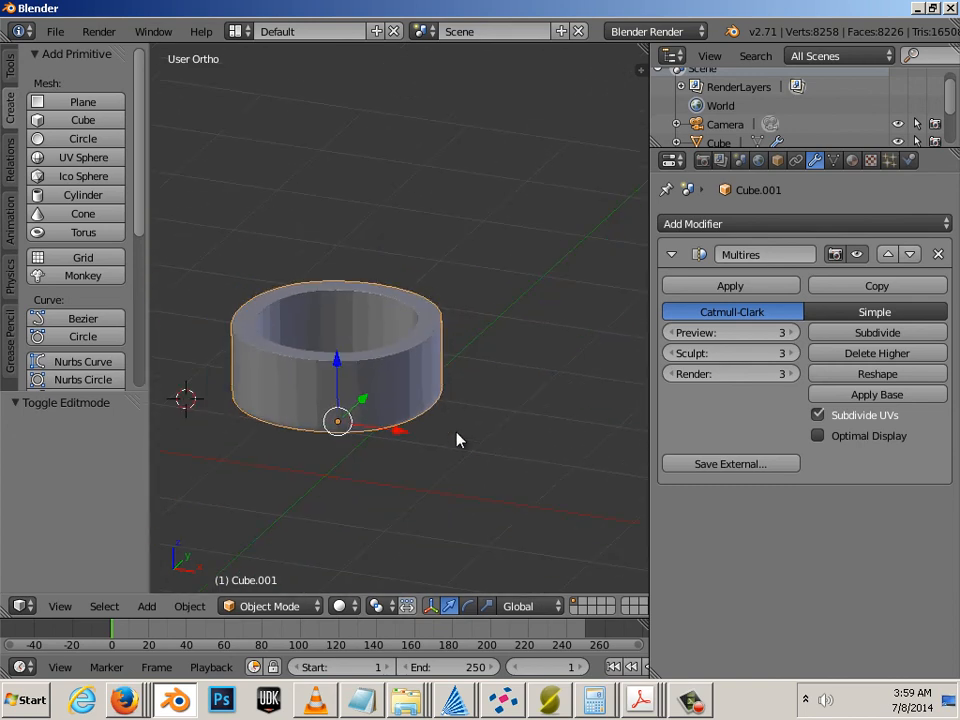
scroll(440, 438, down, 4)
shift+middle_drag(341, 433, 437, 445)
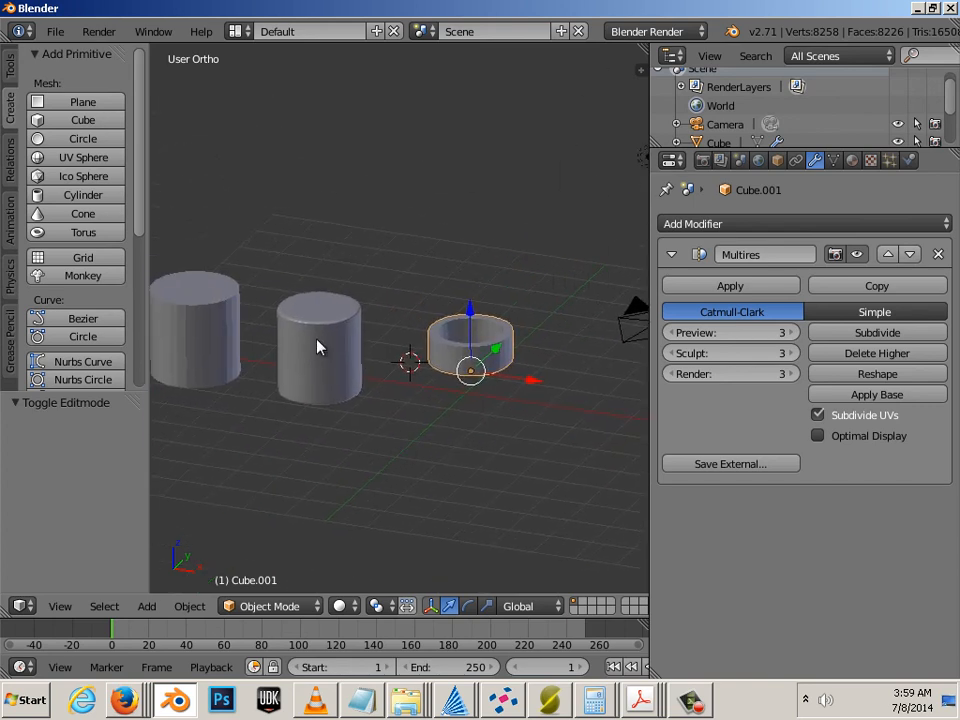
right_click(316, 339)
right_click(451, 338)
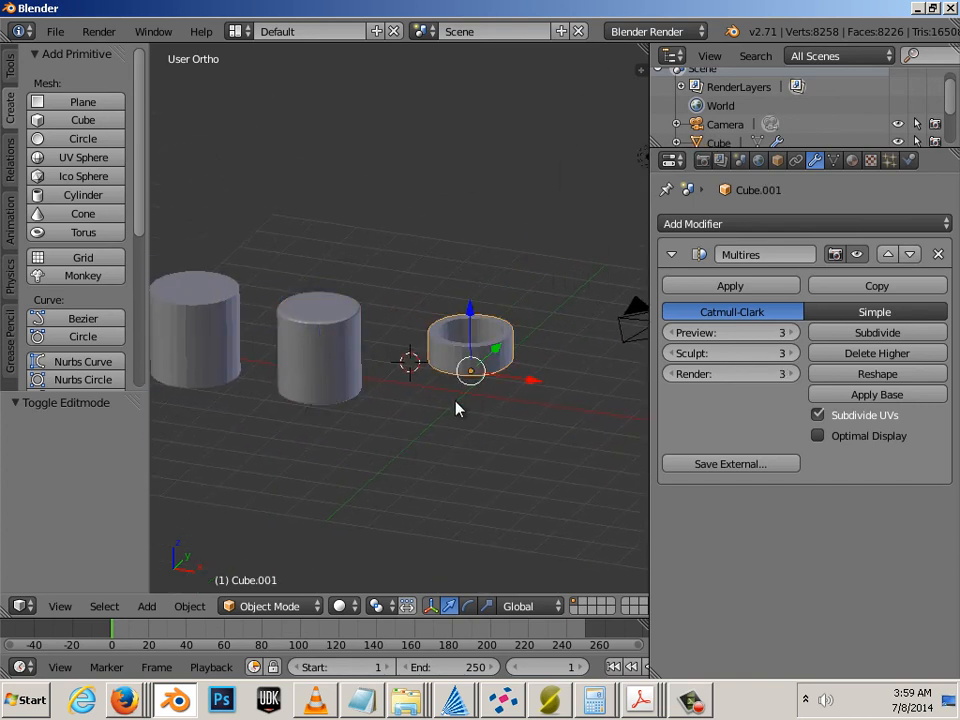